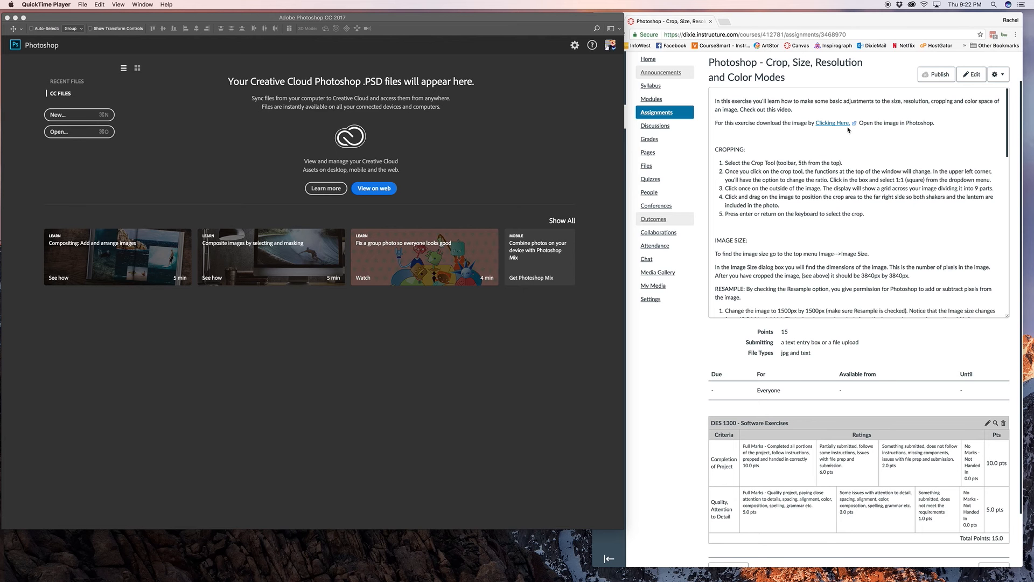
# Step: Open the image IMG_6394.jpg from the Desktop in Photoshop
pyautogui.click(578, 113)
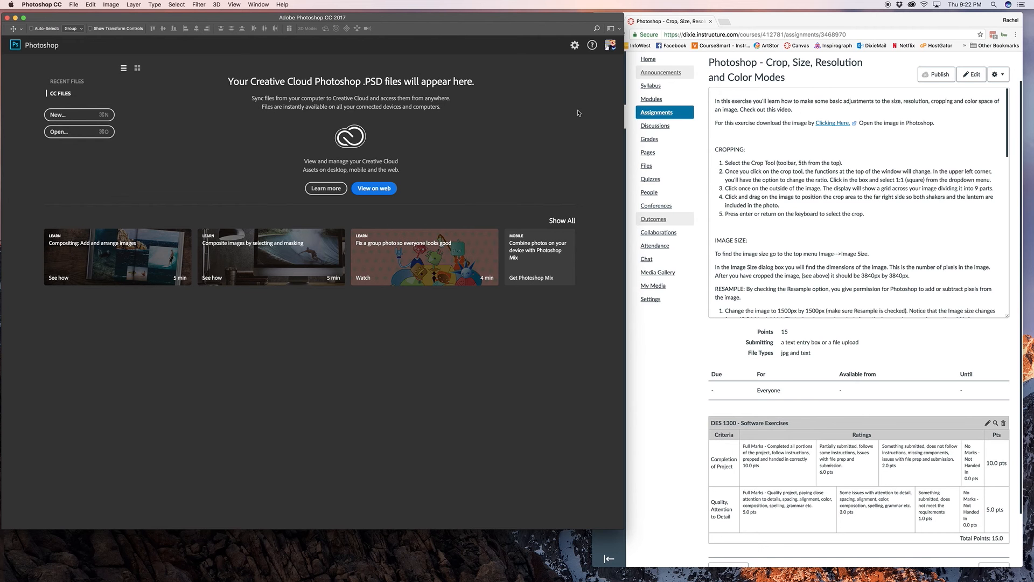
pyautogui.click(73, 4)
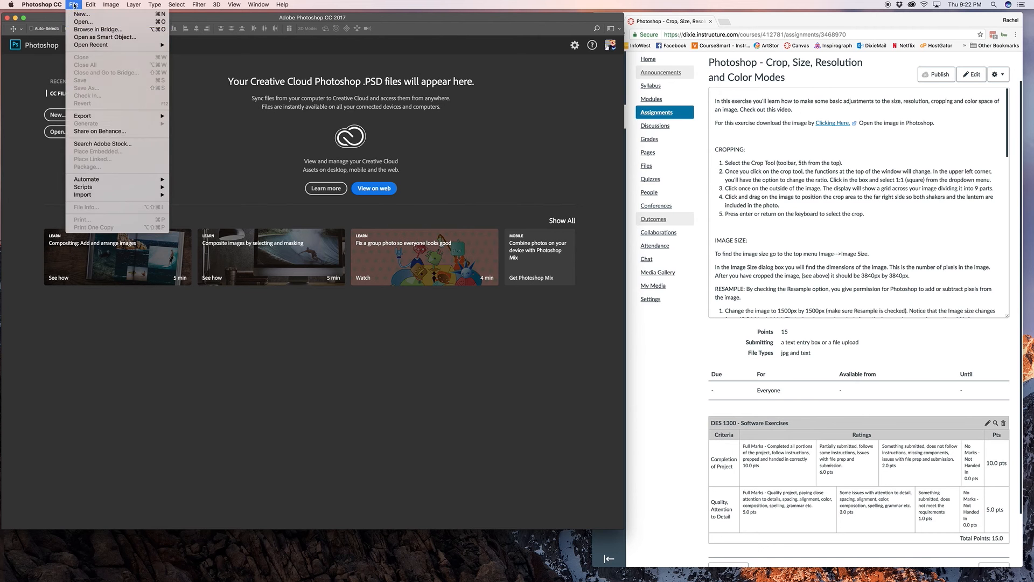
pyautogui.click(80, 22)
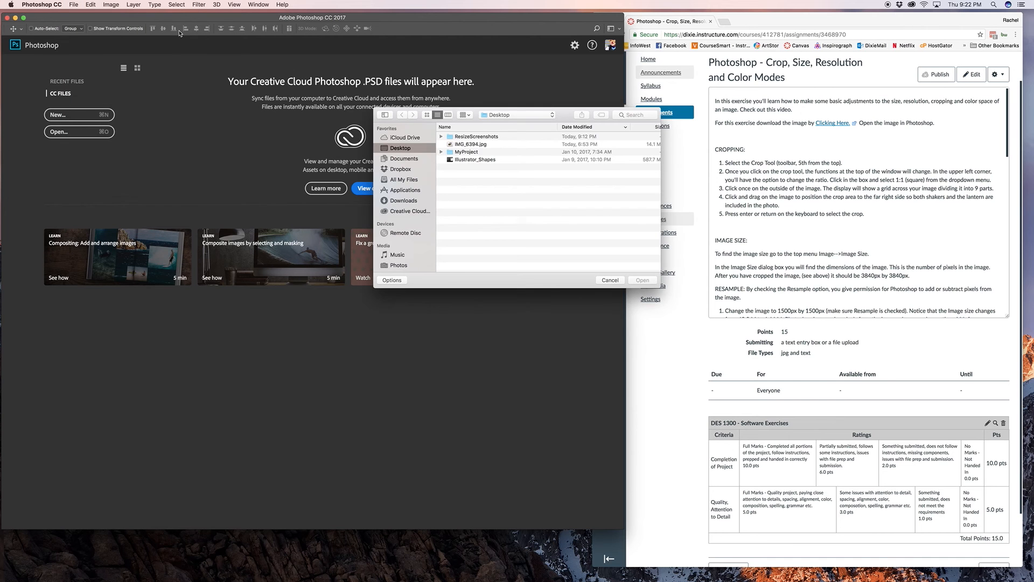
pyautogui.click(468, 145)
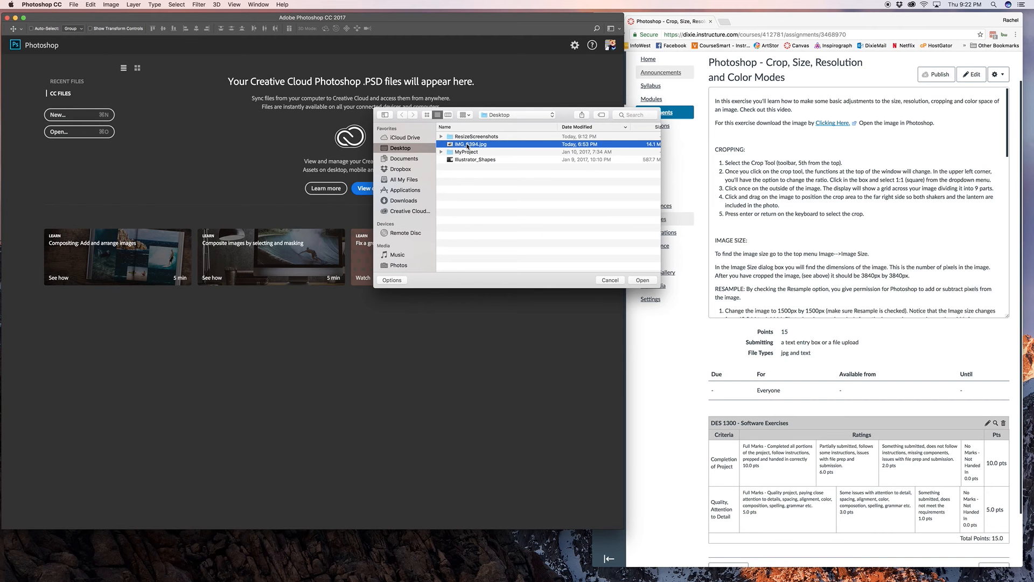
pyautogui.hscroll(1, 560, 216)
pyautogui.click(643, 279)
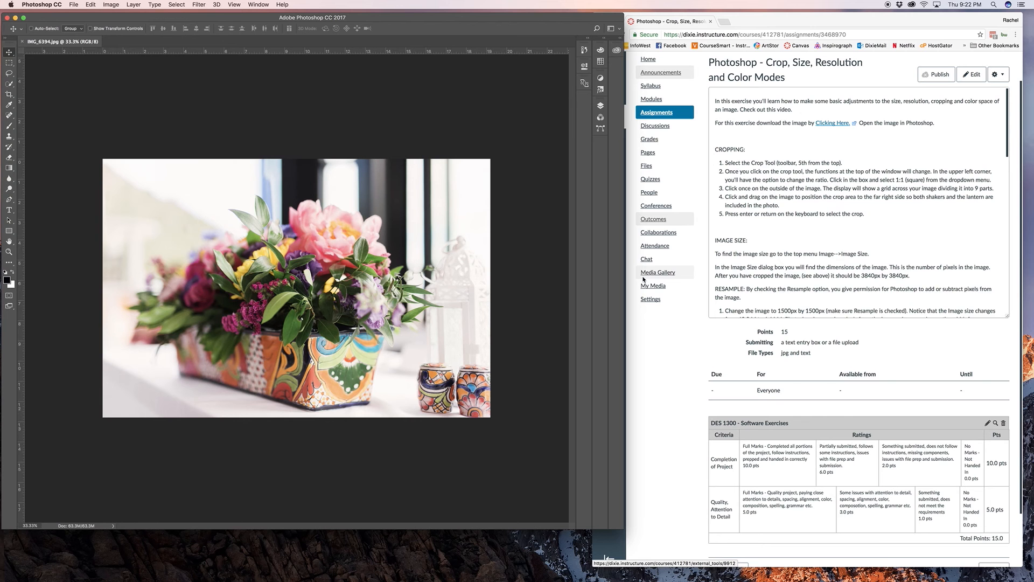
# Step: Activate the Crop tool and set its aspect ratio to 1 : 1 (Square)
pyautogui.click(9, 95)
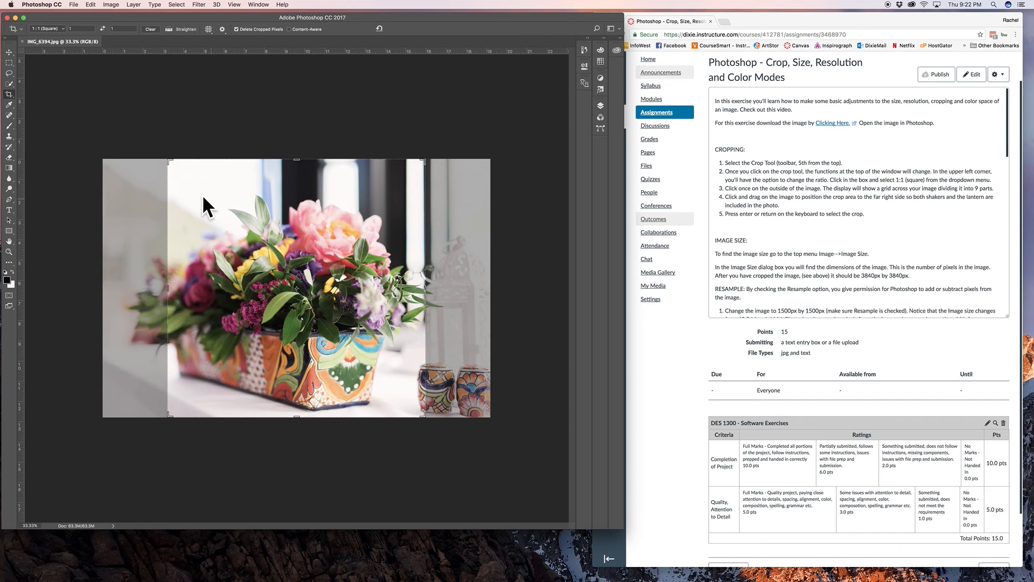
pyautogui.click(61, 31)
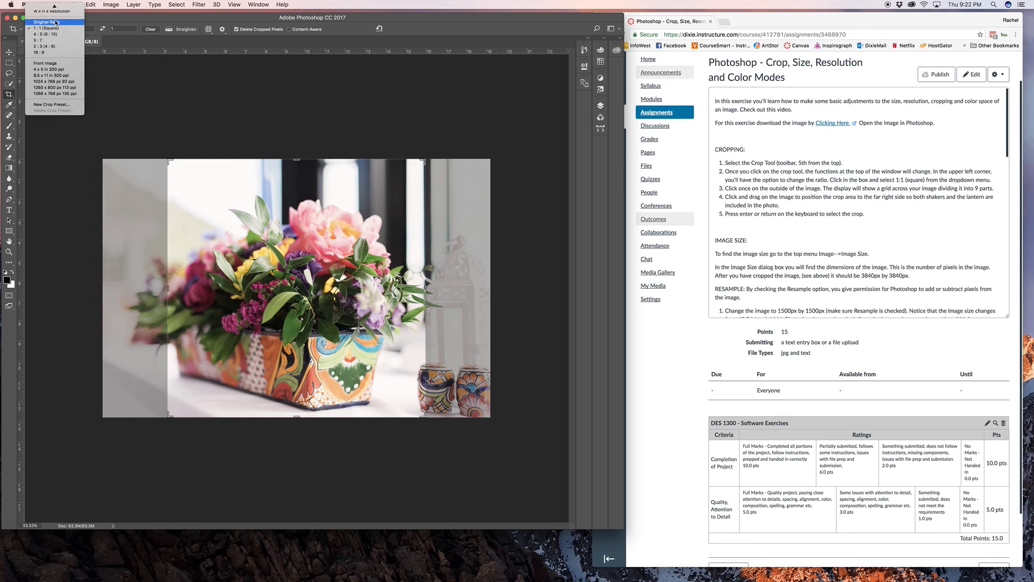
pyautogui.click(41, 26)
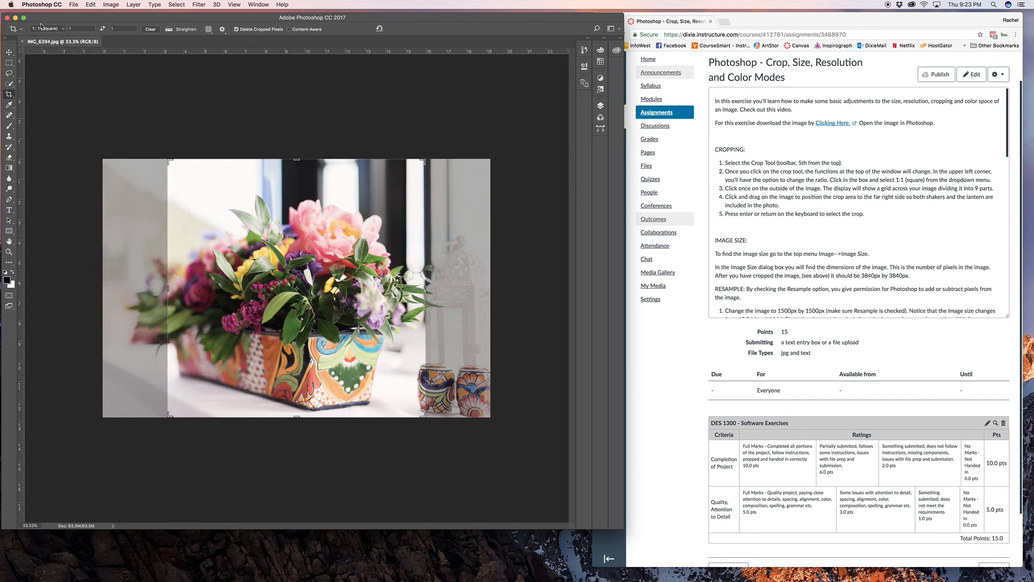
pyautogui.click(41, 26)
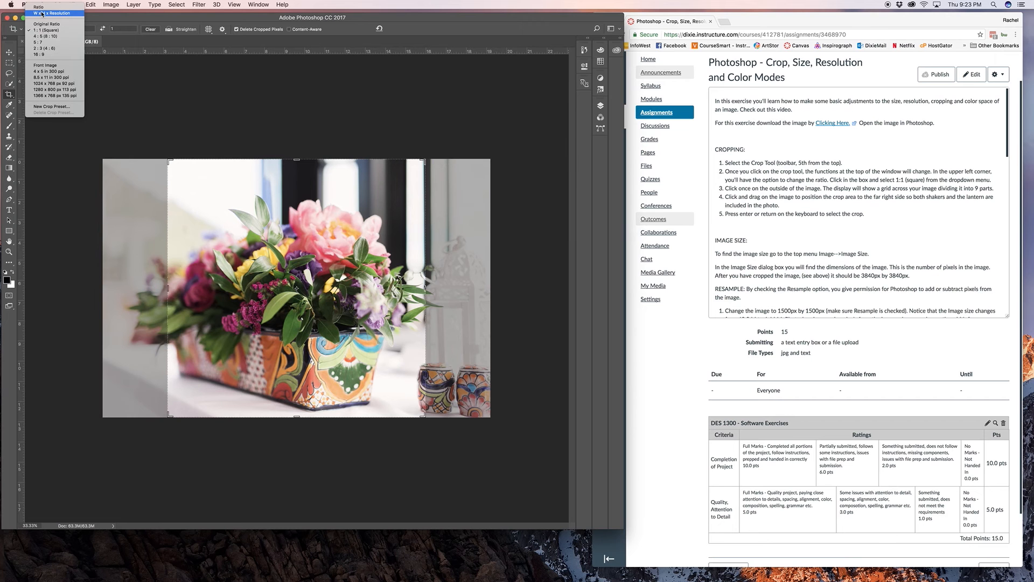
pyautogui.click(41, 24)
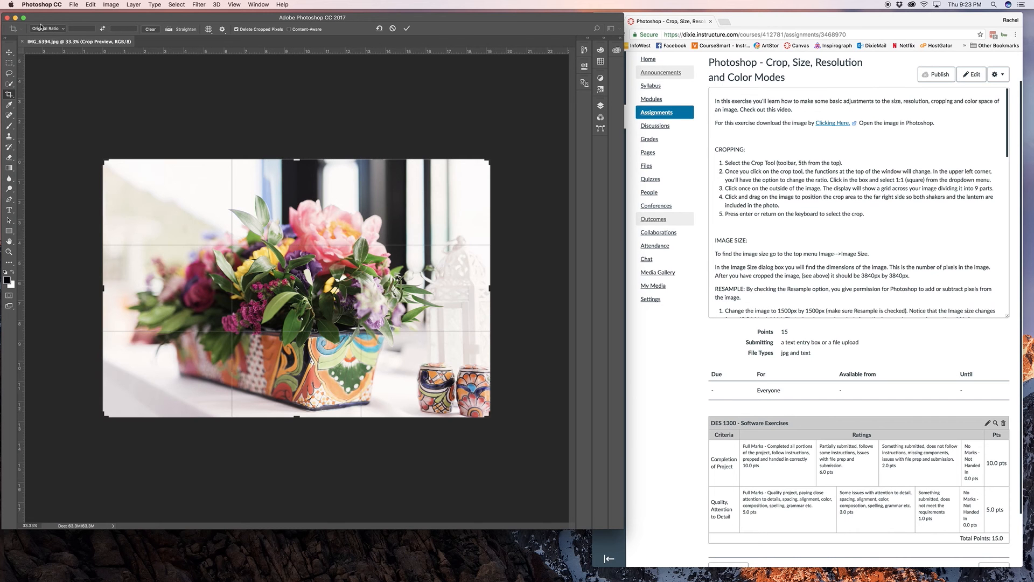
pyautogui.click(41, 27)
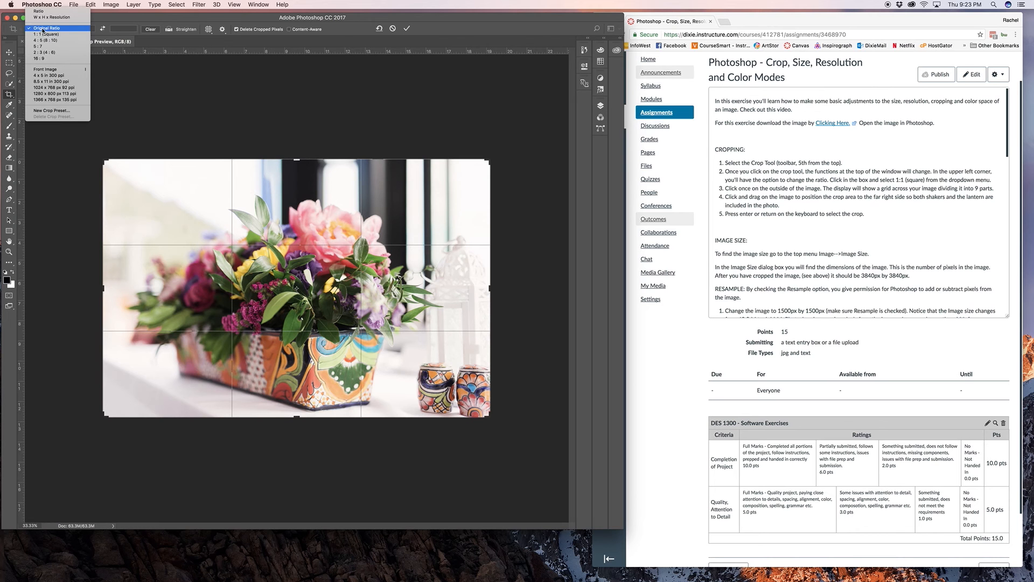
pyautogui.click(43, 33)
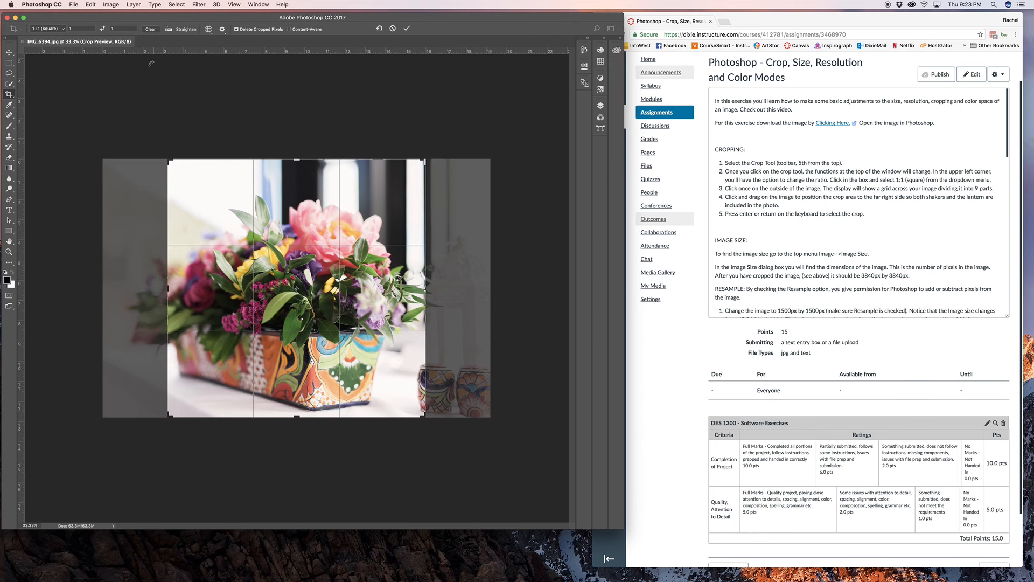
pyautogui.click(246, 109)
pyautogui.click(236, 160)
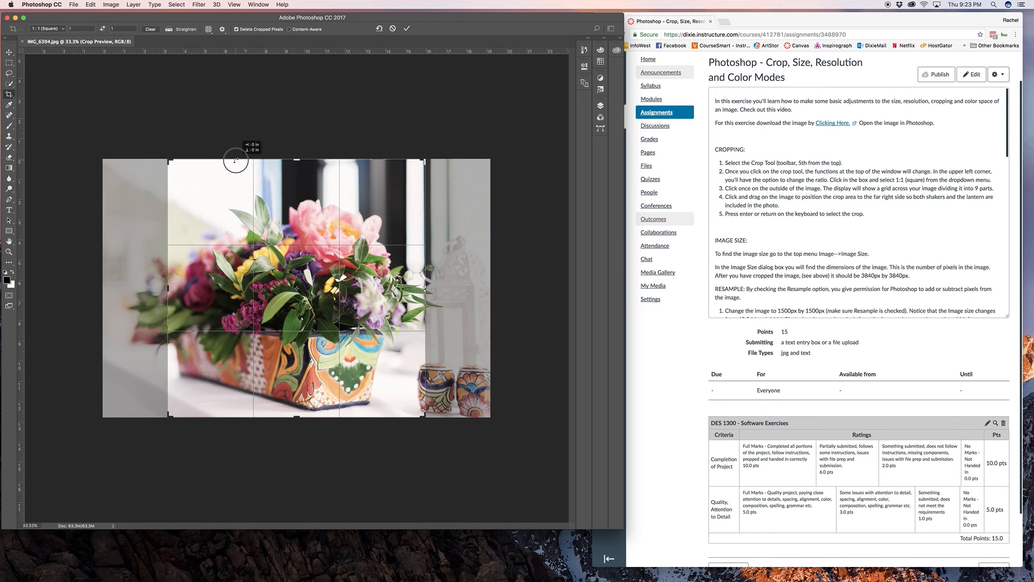
pyautogui.moveTo(236, 160)
pyautogui.mouseDown()
pyautogui.moveTo(249, 160)
pyautogui.moveTo(173, 157)
pyautogui.moveTo(239, 156)
pyautogui.moveTo(253, 184)
pyautogui.moveTo(221, 171)
pyautogui.mouseUp()
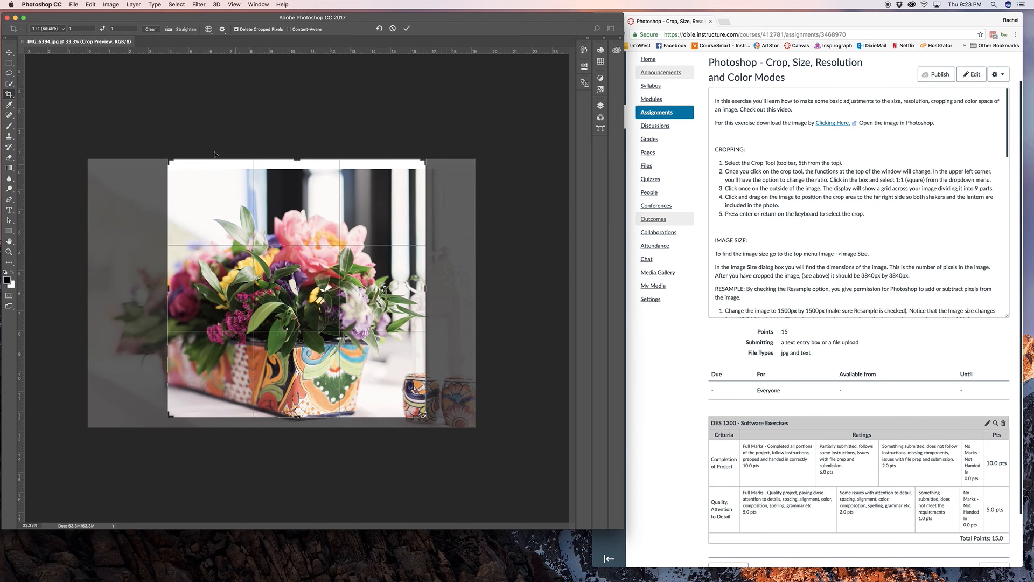
pyautogui.press('m')
pyautogui.click(492, 187)
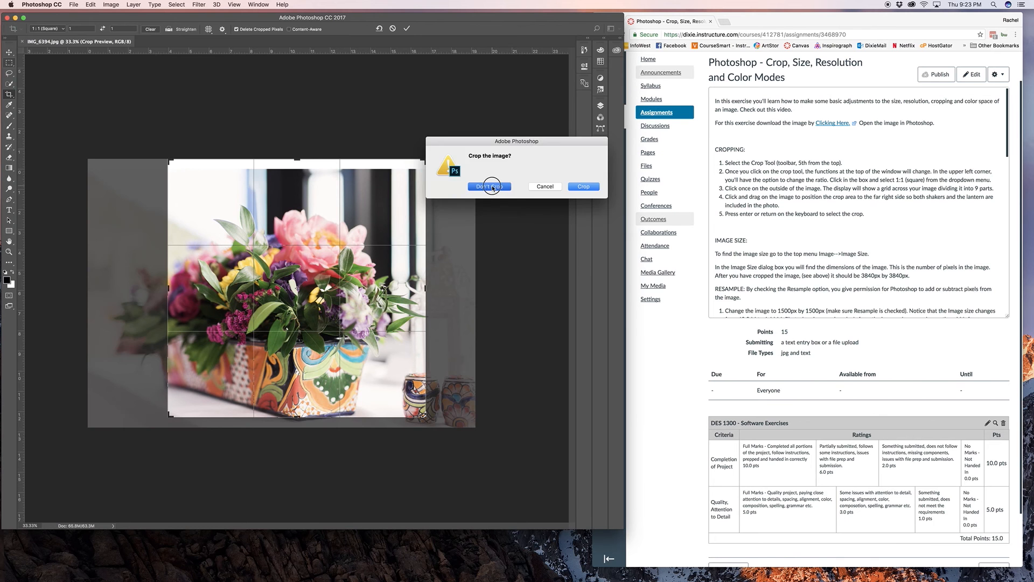
pyautogui.click(9, 93)
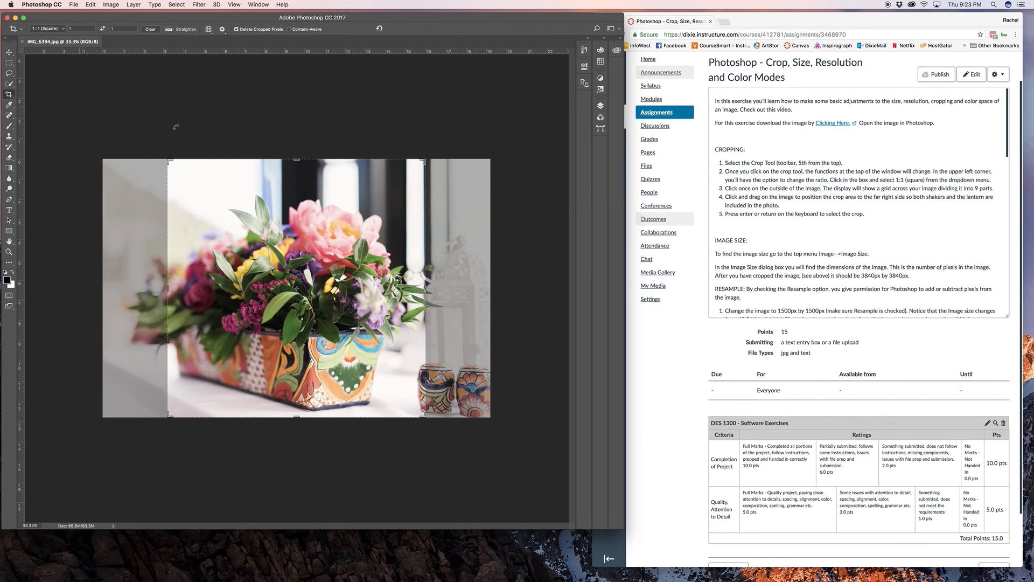
pyautogui.click(292, 175)
pyautogui.moveTo(292, 175); pyautogui.dragTo(360, 241)
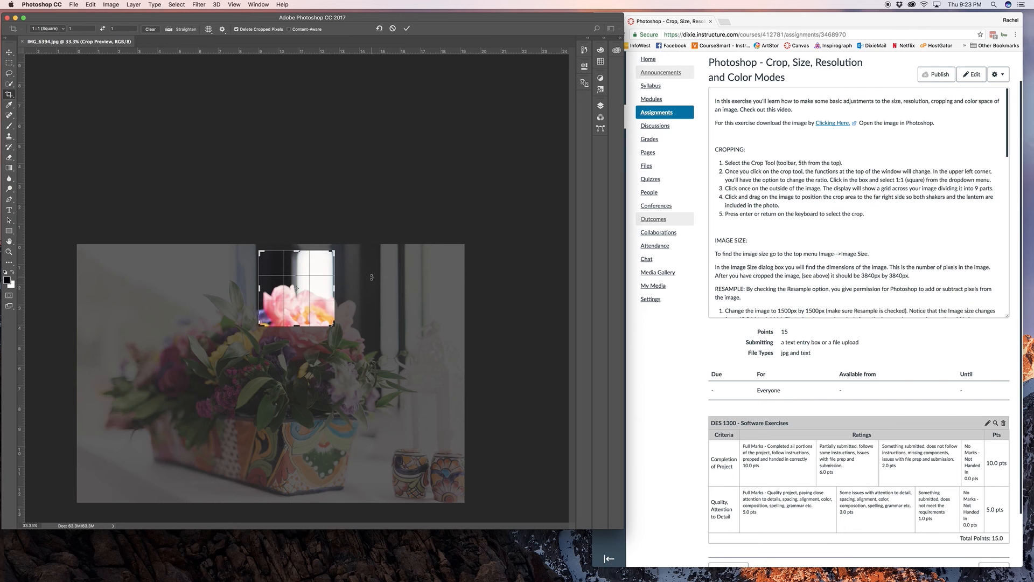
pyautogui.click(371, 277)
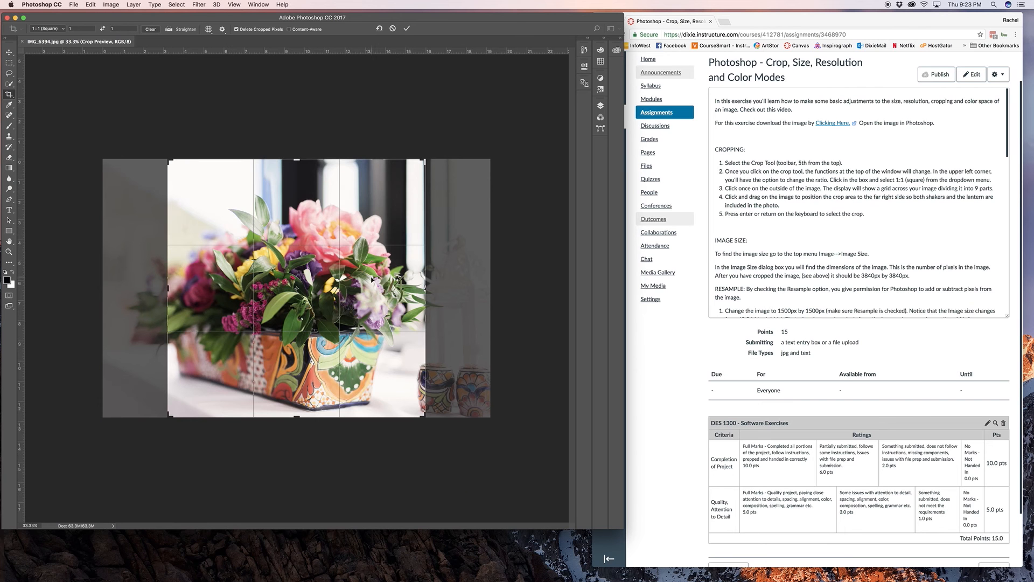
pyautogui.click(11, 53)
pyautogui.click(489, 187)
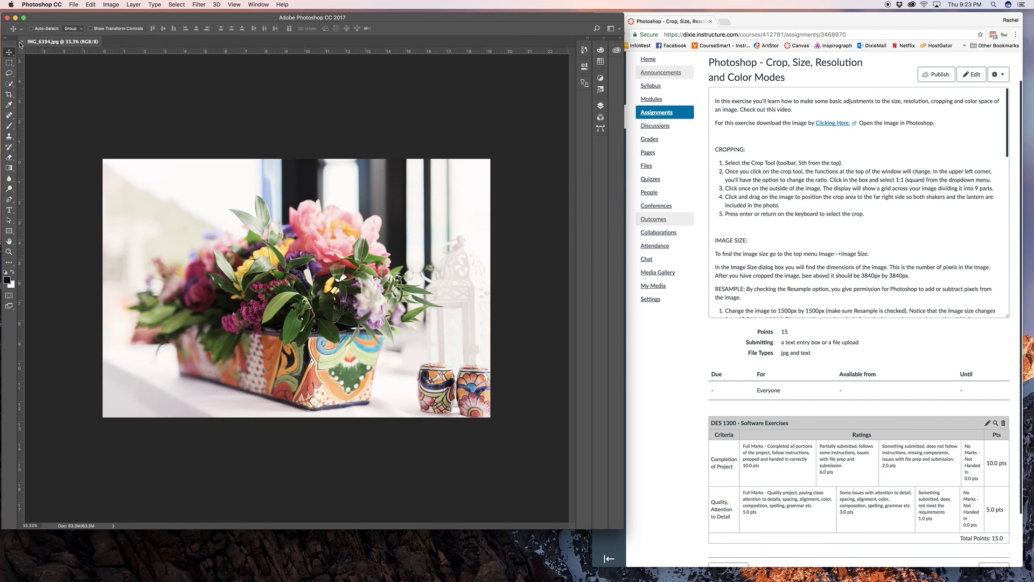
# Step: Crop the photo to a full-height square at its far right side, including both shakers and the lantern
pyautogui.click(9, 95)
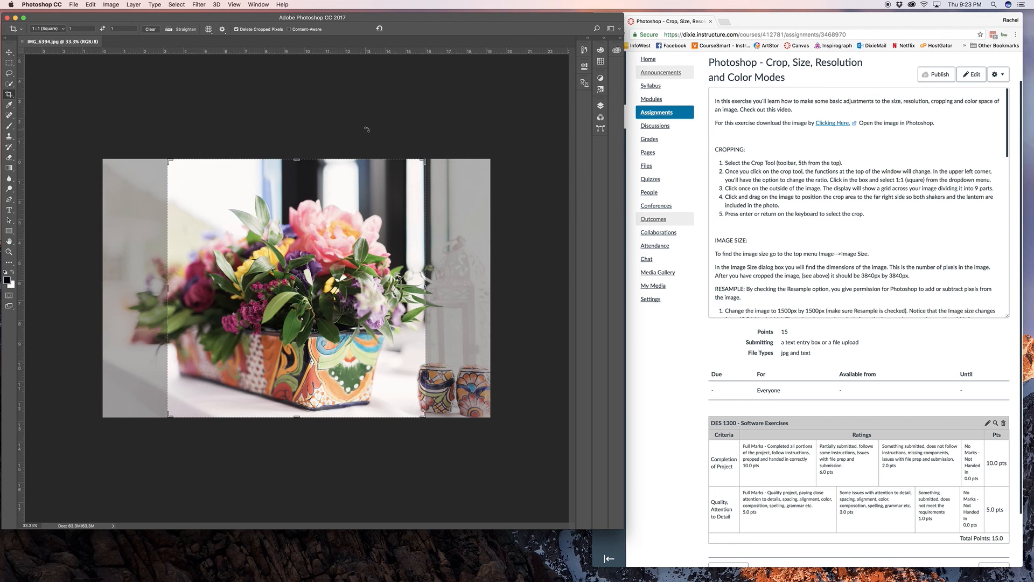
pyautogui.click(343, 141)
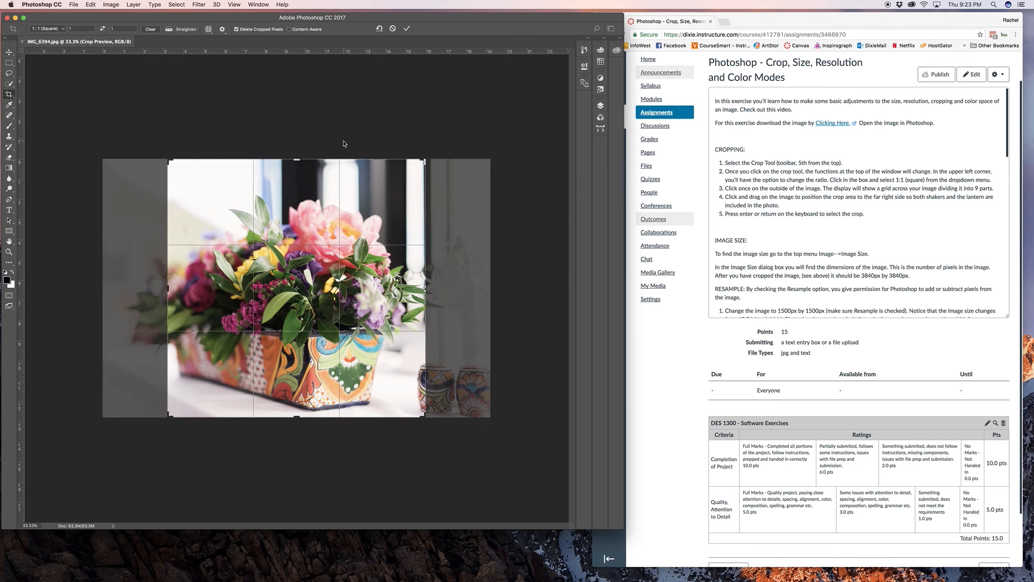
pyautogui.moveTo(356, 163); pyautogui.dragTo(298, 164)
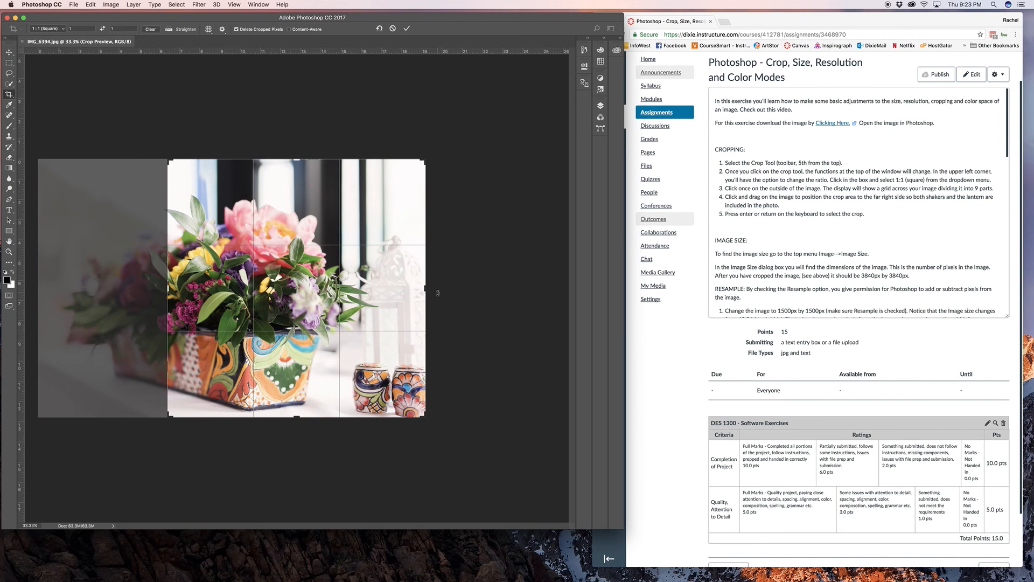
pyautogui.press('Return')
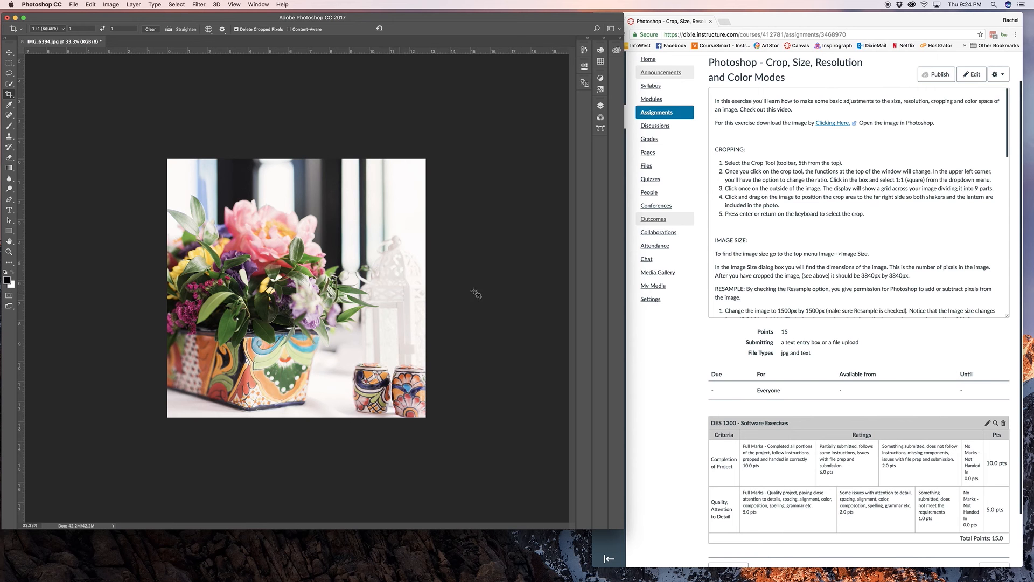
# Step: Resize the cropped image to 1500 by 1500 pixels with Resample enabled, following the assignment's Image Size instructions
pyautogui.scroll(-2, 791, 276)
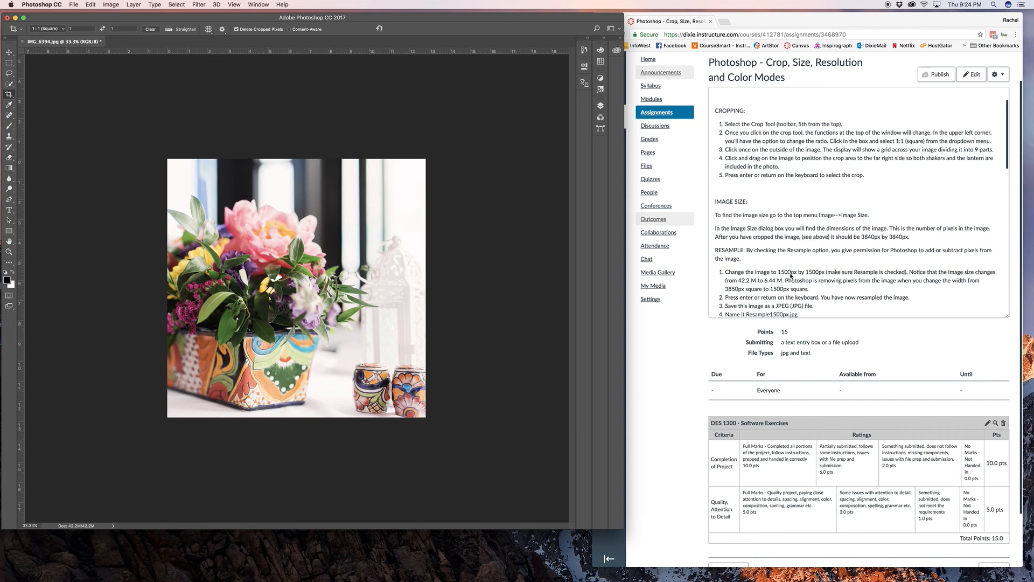
pyautogui.click(720, 202)
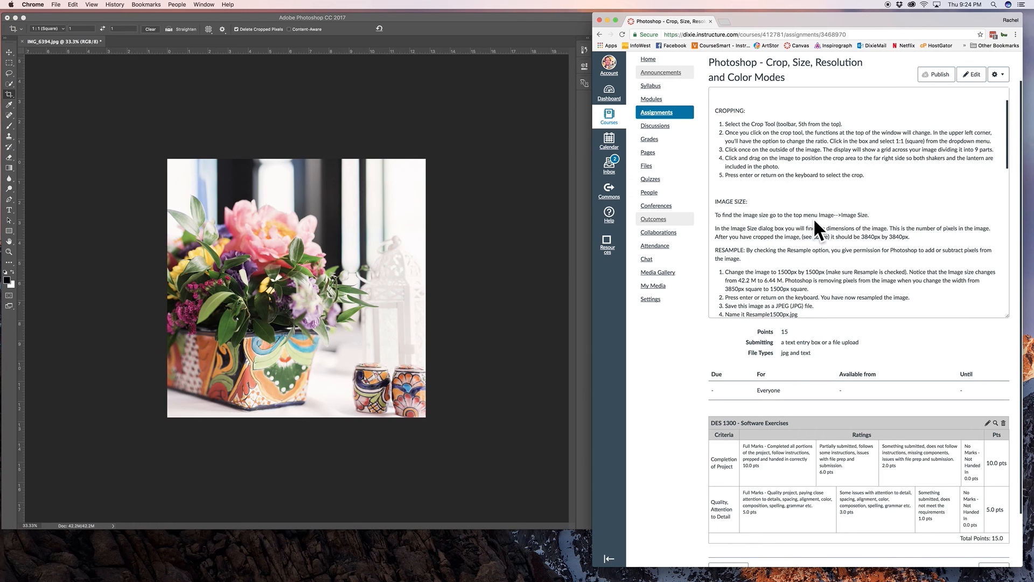
pyautogui.click(425, 141)
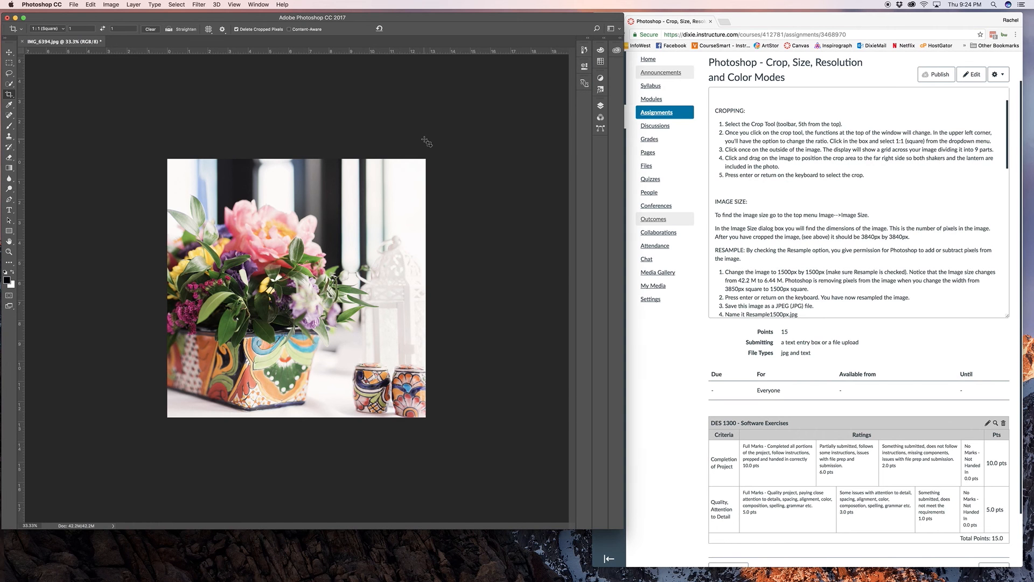
pyautogui.click(111, 5)
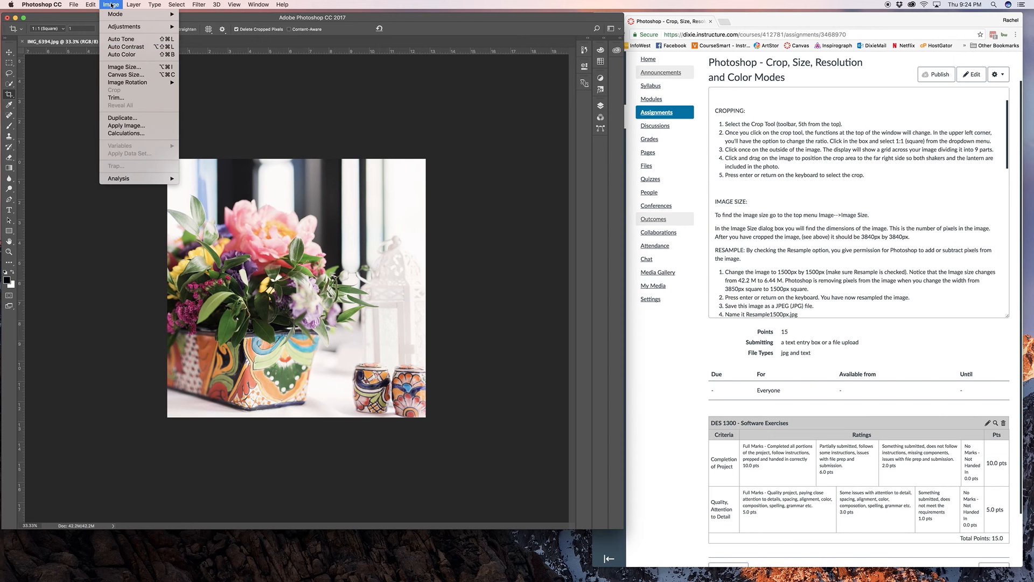
pyautogui.click(128, 66)
pyautogui.moveTo(208, 135); pyautogui.dragTo(330, 129)
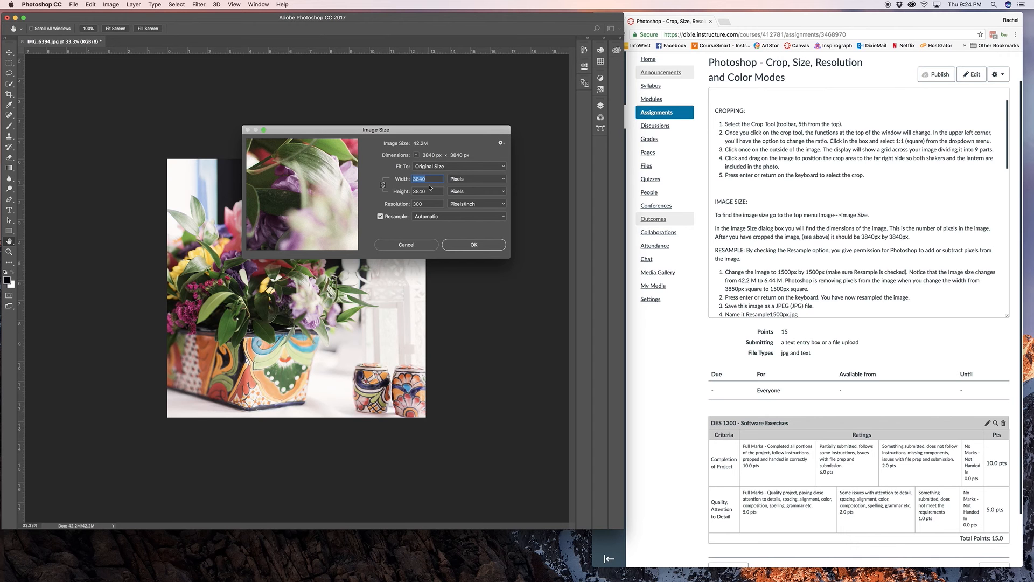
pyautogui.moveTo(427, 132); pyautogui.dragTo(445, 129)
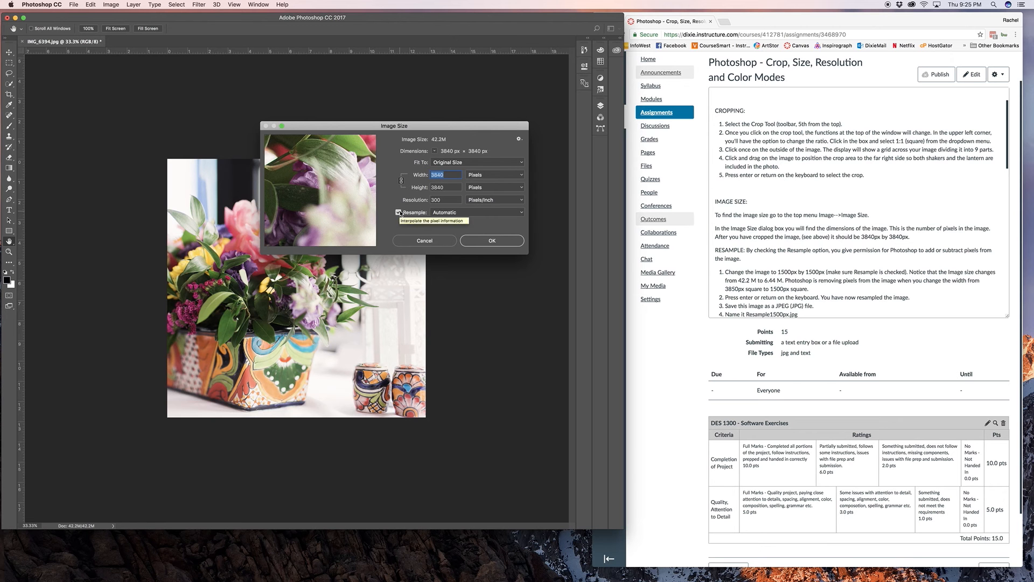
pyautogui.click(449, 175)
pyautogui.click(419, 175)
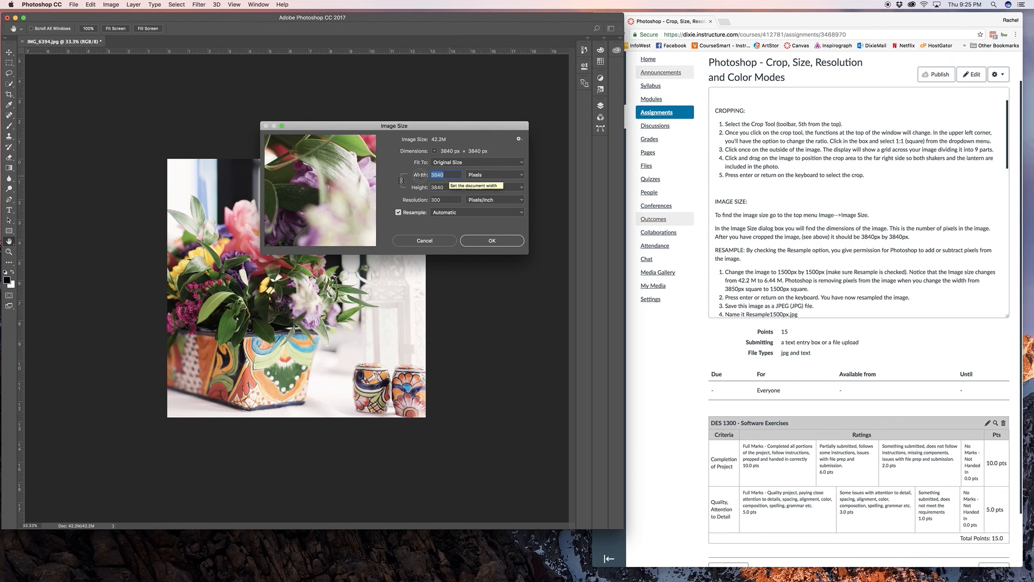
pyautogui.write('1500')
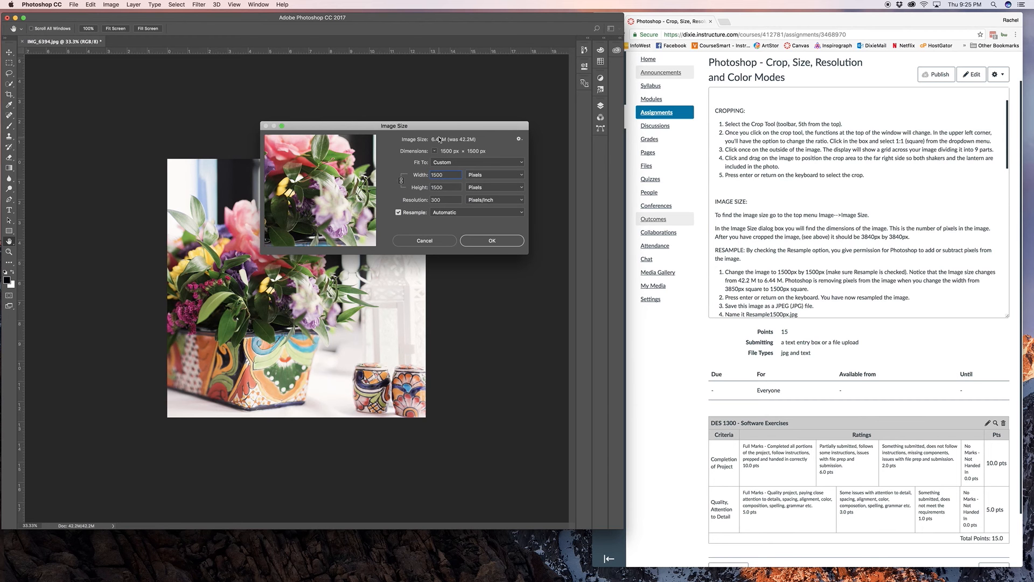
pyautogui.scroll(-1, 815, 253)
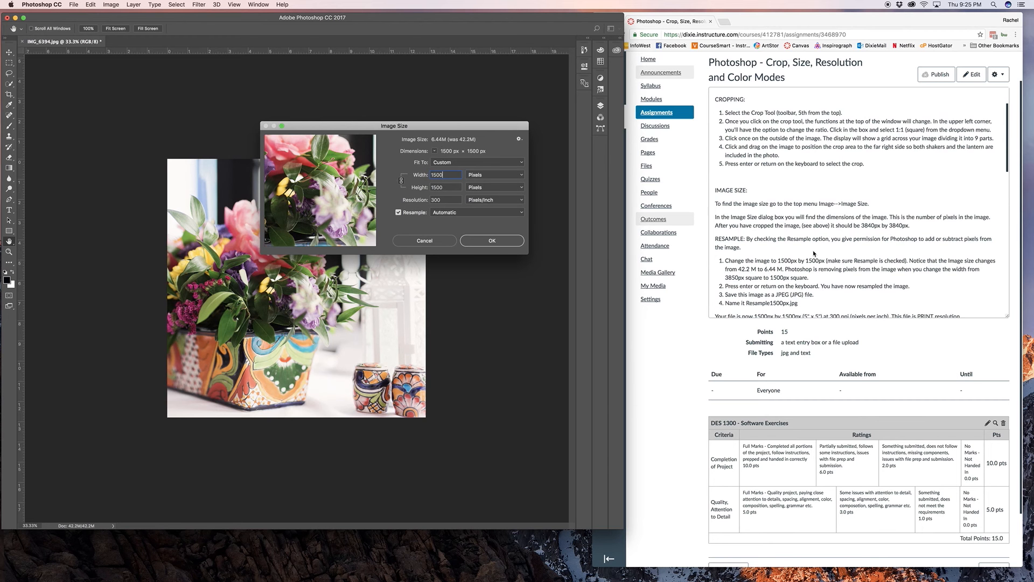
pyautogui.scroll(-2, 815, 253)
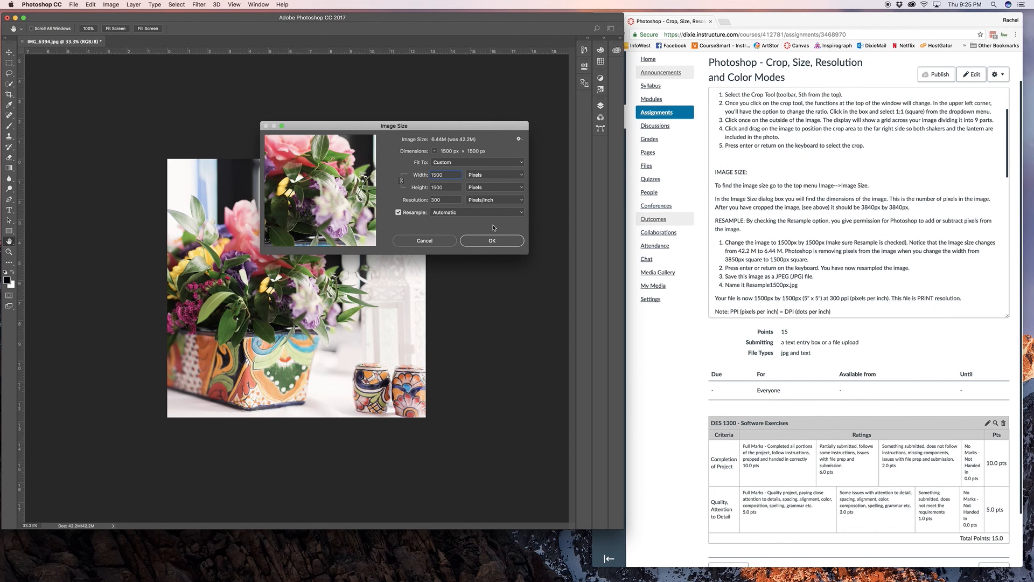
pyautogui.click(488, 241)
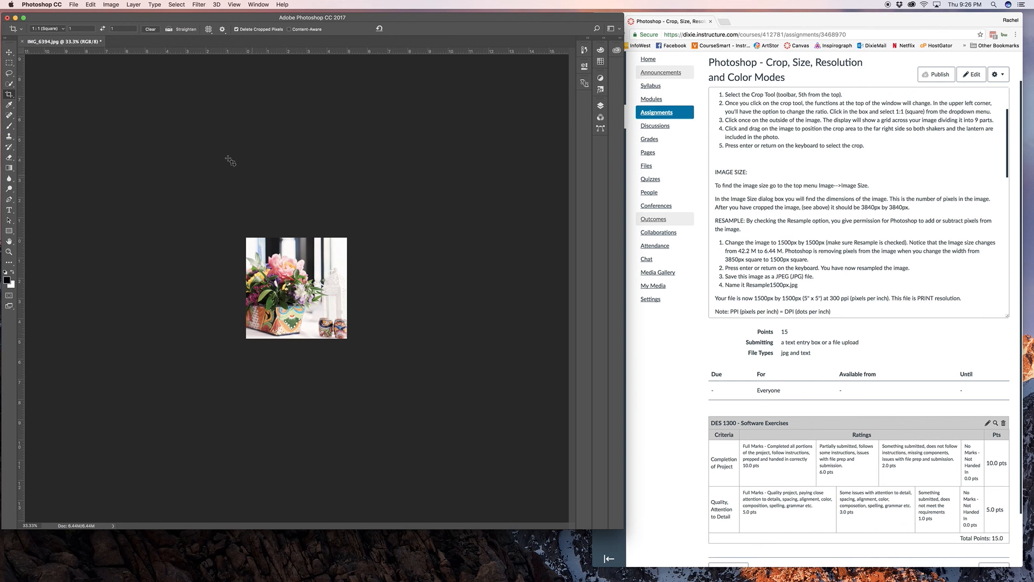
# Step: Start saving the resampled image as a new file named Resample1500px.jpg on the Desktop
pyautogui.click(74, 4)
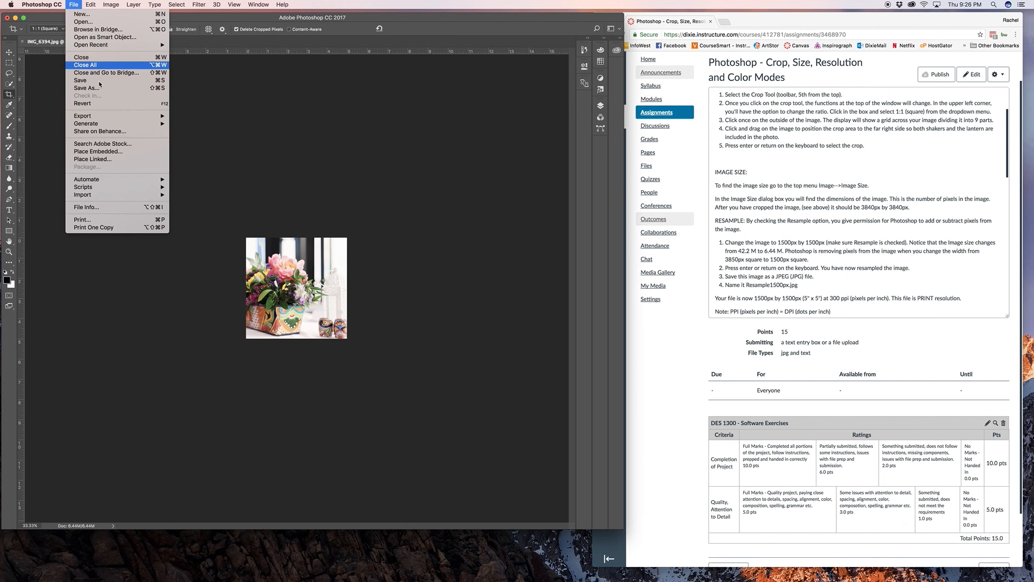
pyautogui.click(102, 89)
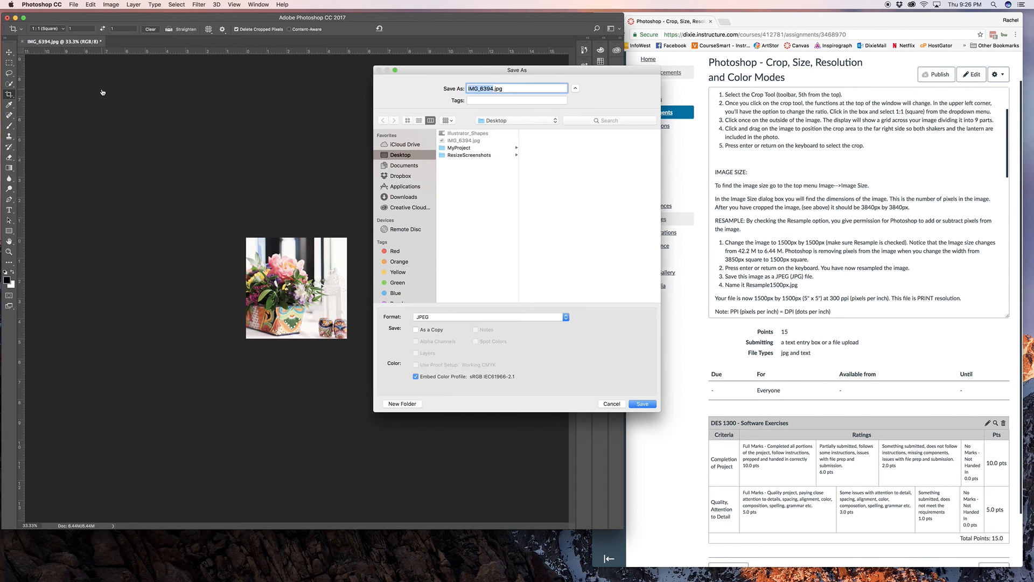
pyautogui.write('Resample100')
pyautogui.press('BackSpace')
pyautogui.press('BackSpace')
pyautogui.write('500px')
# Step: Keep JPEG as the format and save the file at Maximum quality 12 with Baseline ("Standard")
pyautogui.click(445, 316)
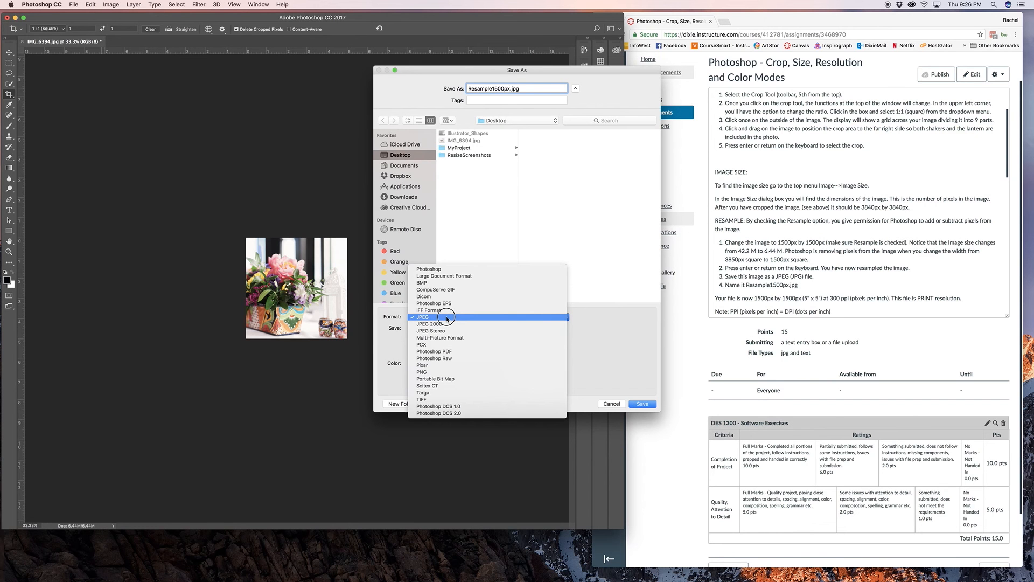
pyautogui.click(446, 318)
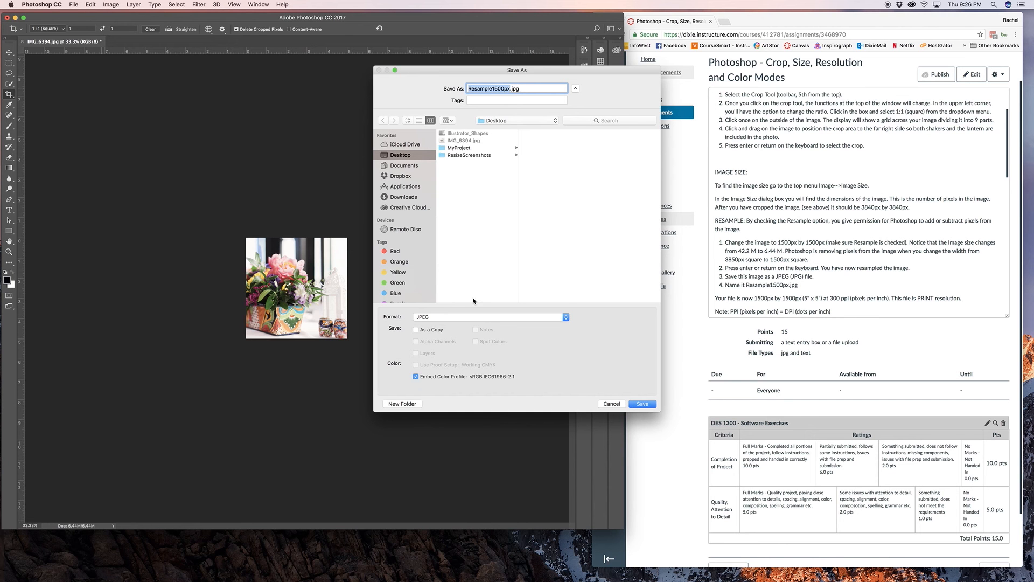
pyautogui.click(444, 317)
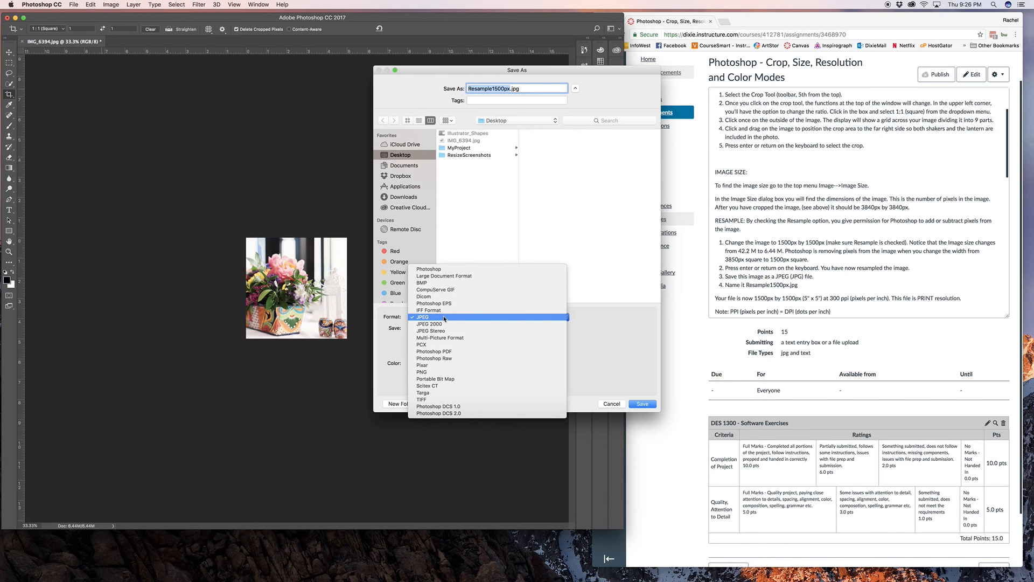
pyautogui.click(625, 339)
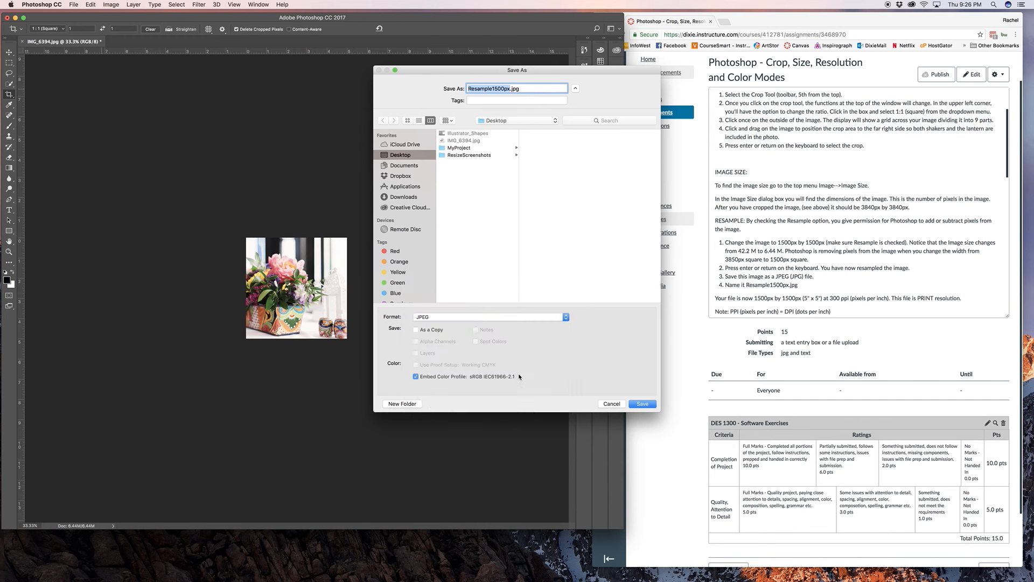
pyautogui.click(641, 404)
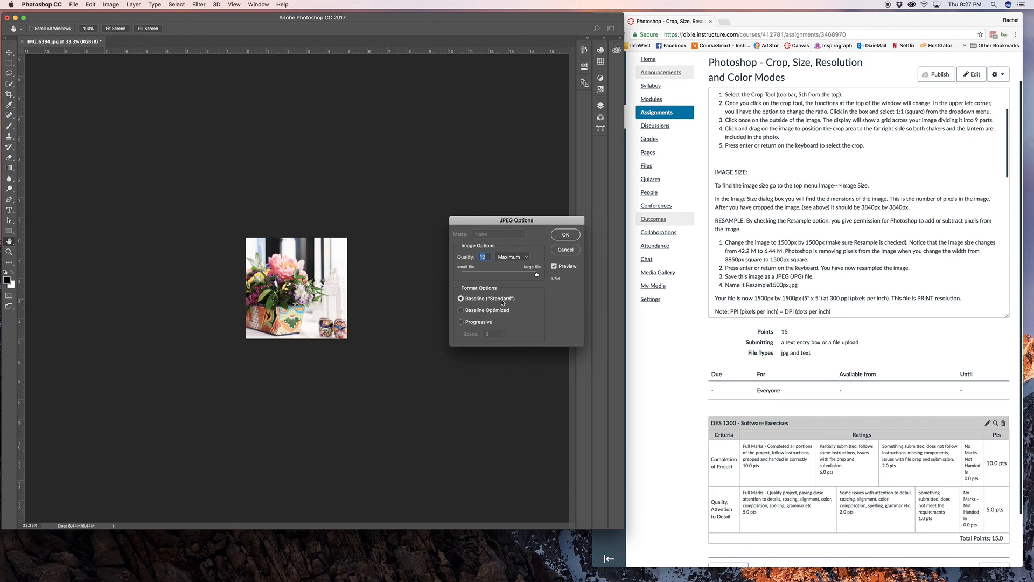
pyautogui.click(566, 234)
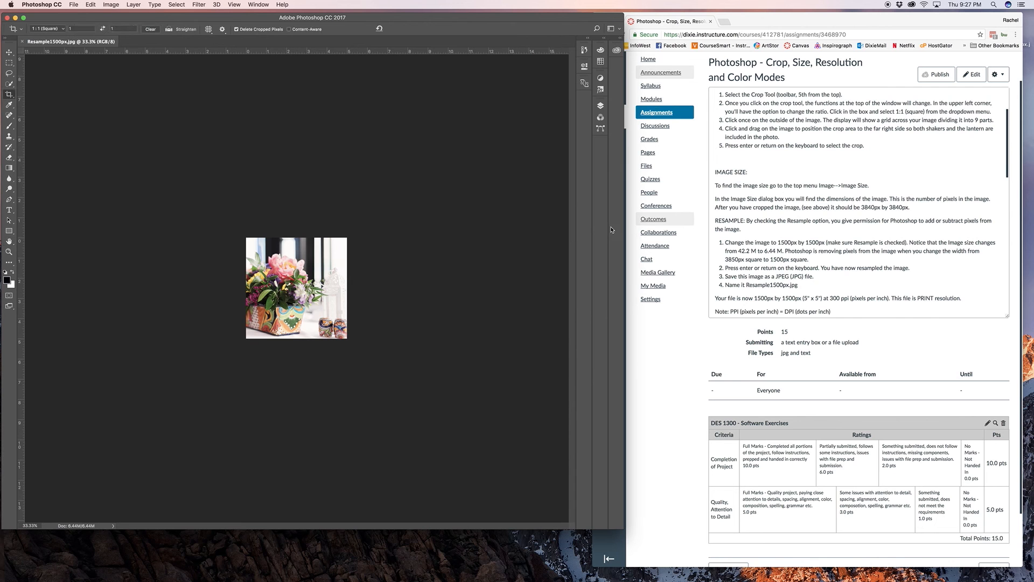
# Step: Following the assignment's Resizing instructions, turn off Resample in Image Size and set the resolution to 72 pixels/inch
pyautogui.scroll(-3, 874, 230)
pyautogui.scroll(-1, 729, 252)
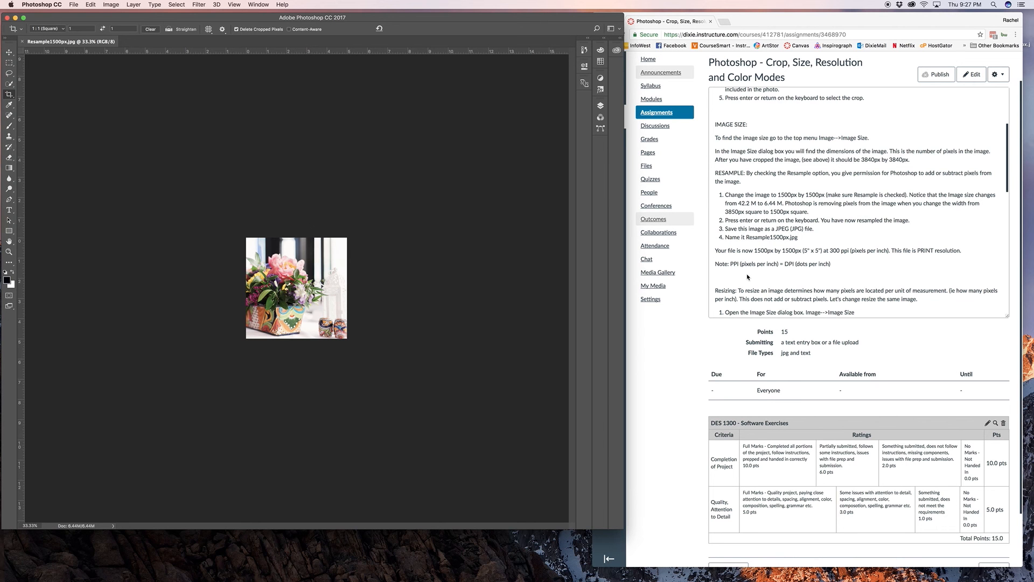
pyautogui.scroll(-3, 748, 276)
pyautogui.scroll(-1, 754, 277)
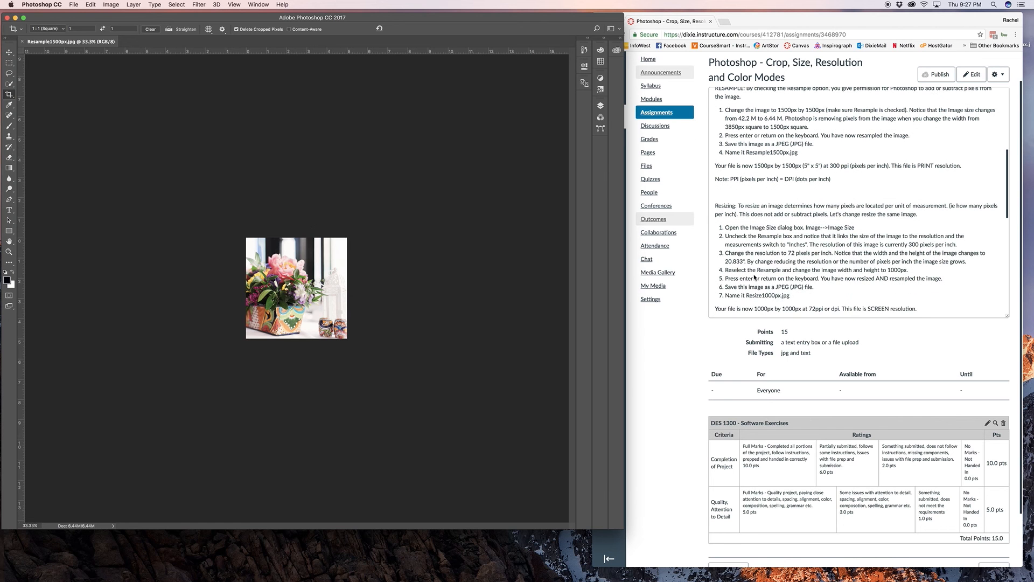
pyautogui.click(758, 214)
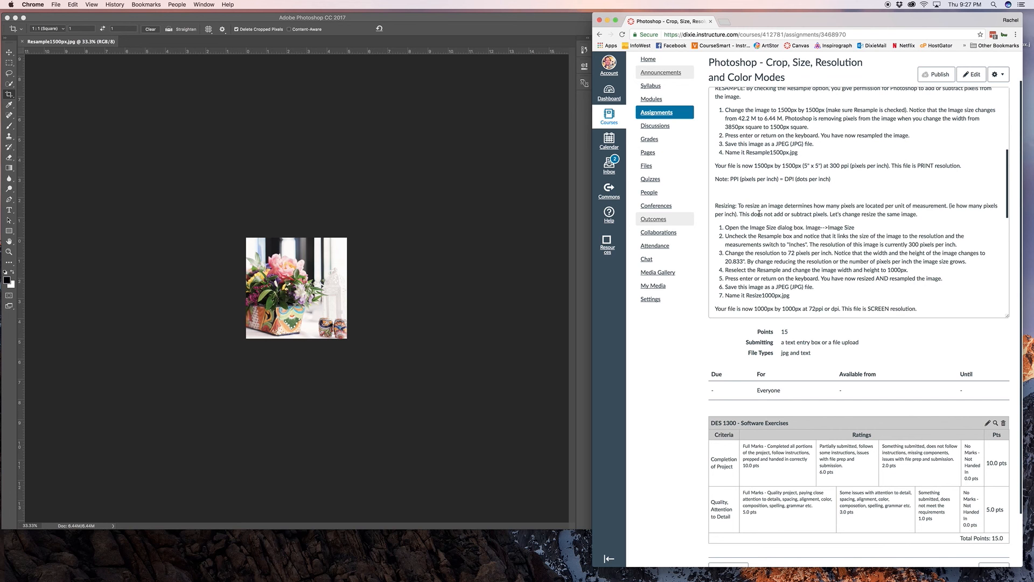
pyautogui.click(308, 138)
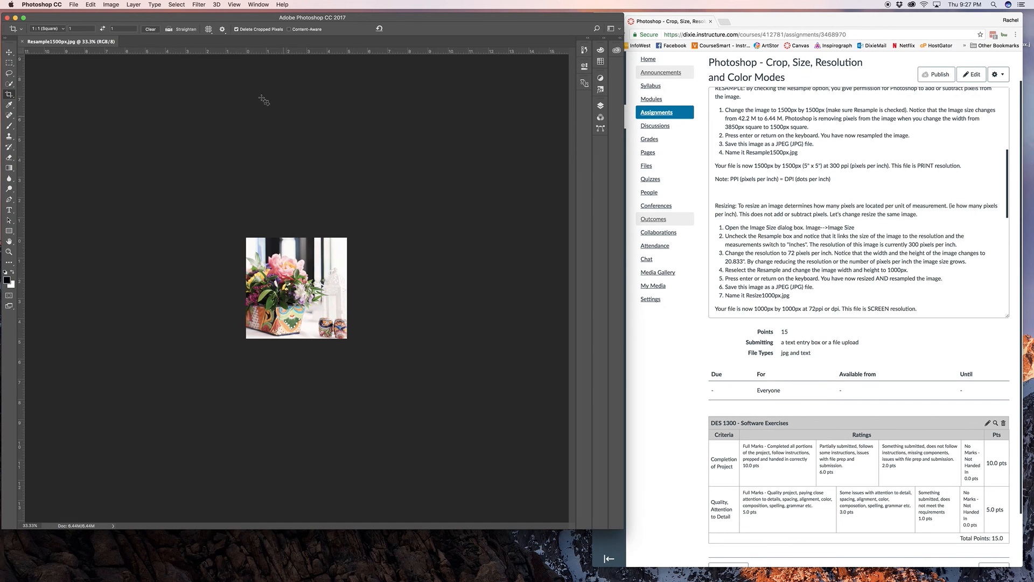
pyautogui.click(111, 4)
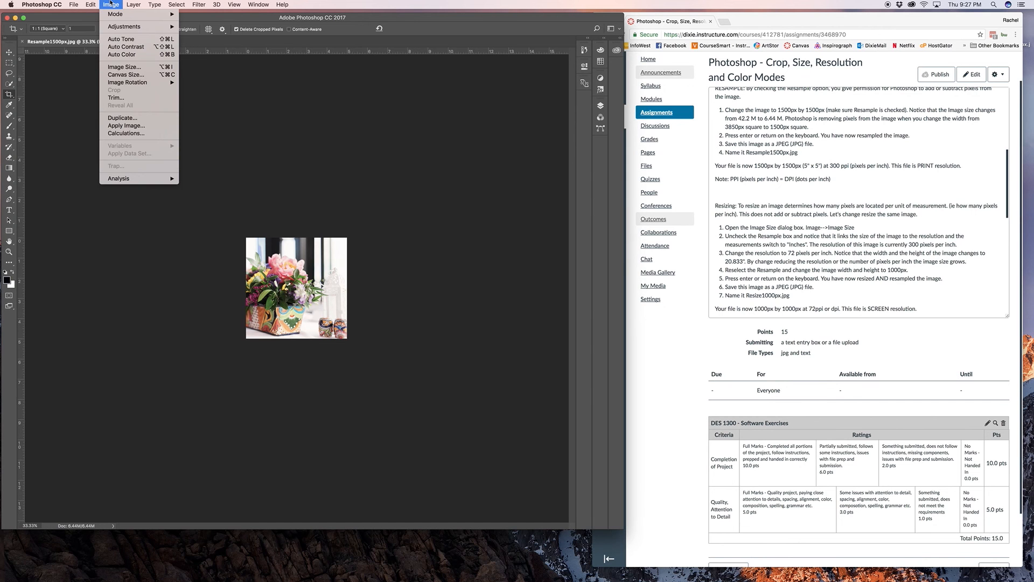
pyautogui.click(134, 70)
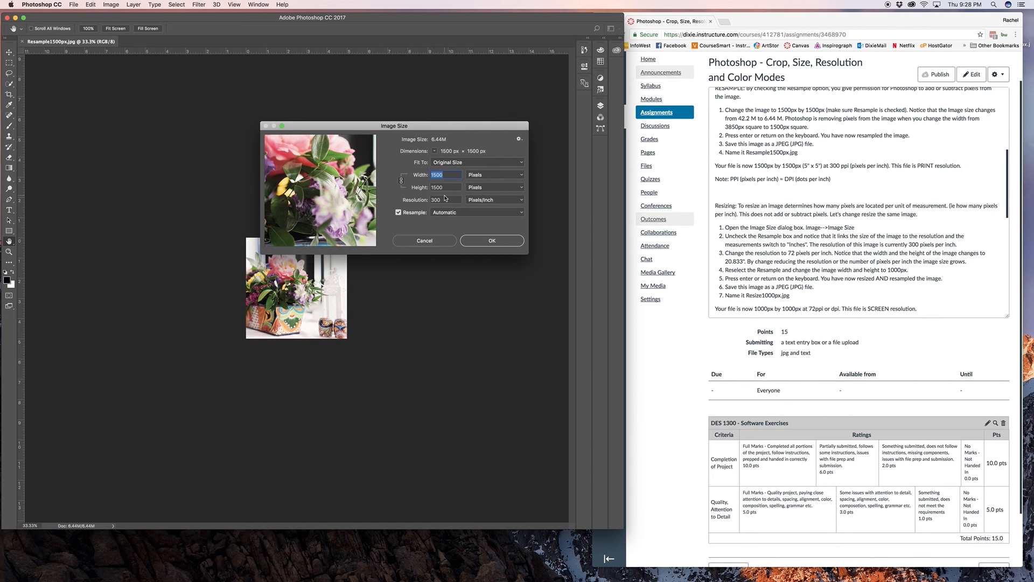
pyautogui.click(414, 214)
pyautogui.moveTo(419, 180); pyautogui.dragTo(415, 181)
pyautogui.click(412, 199)
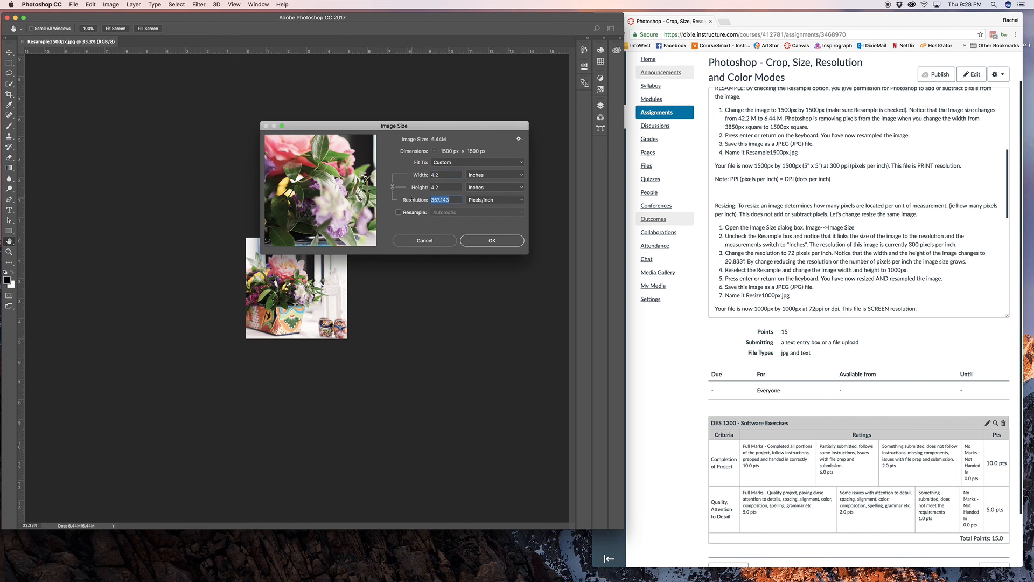
pyautogui.write('72')
# Step: Re-enable Resample, switch the dimensions to pixels and resize the image to 1000 by 1000 pixels
pyautogui.click(420, 213)
pyautogui.click(490, 175)
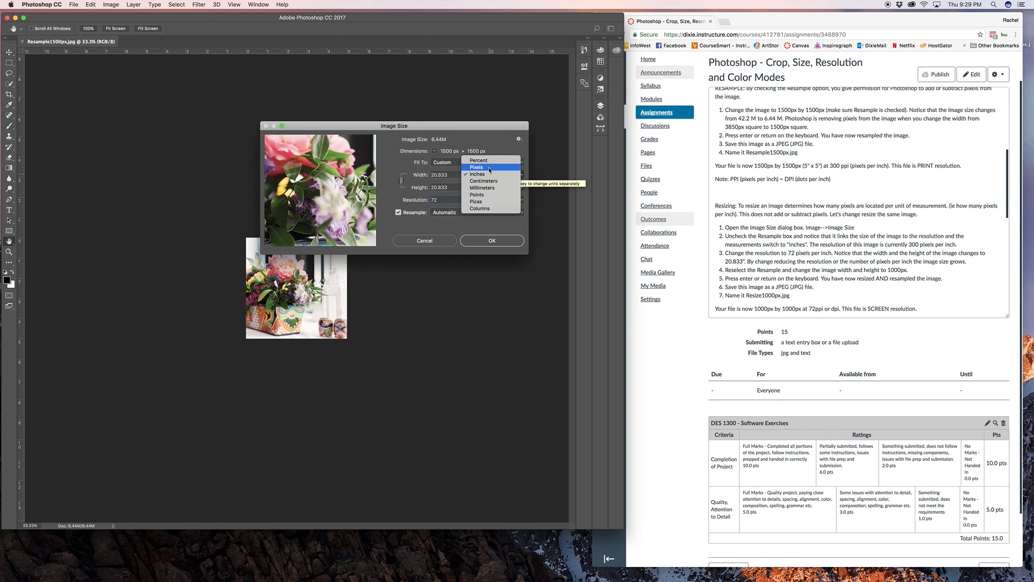
pyautogui.click(490, 168)
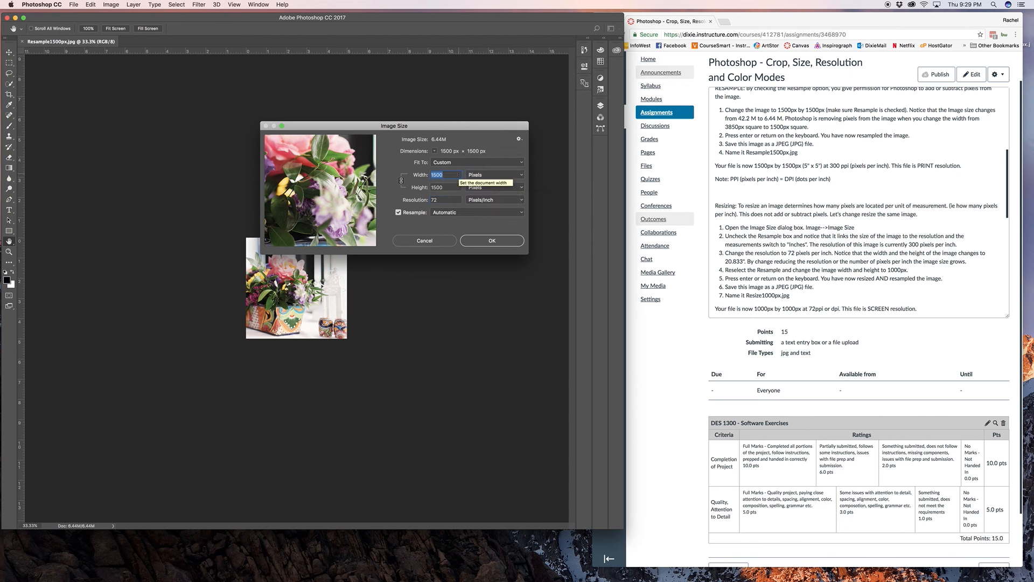
pyautogui.write('1000')
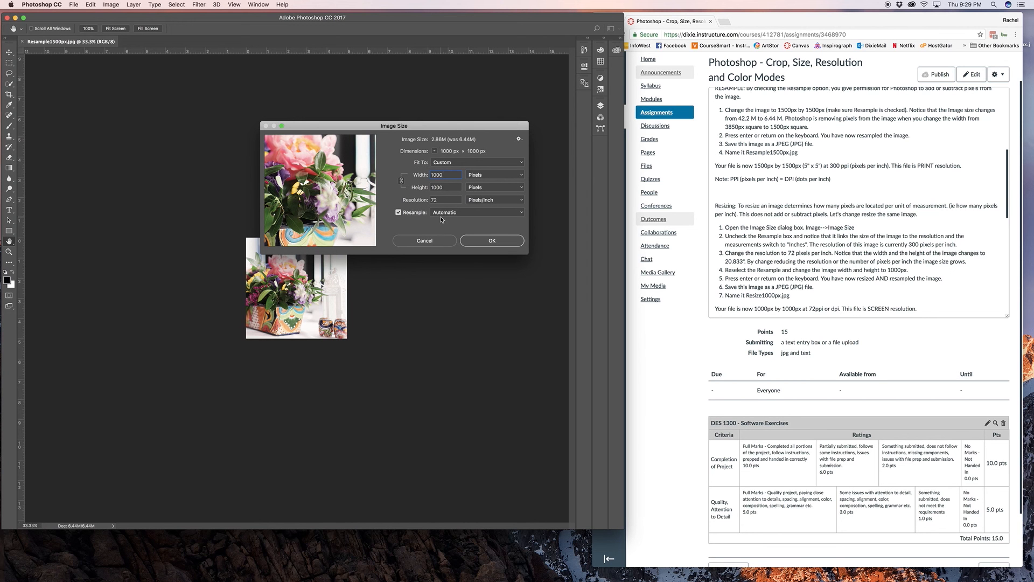
pyautogui.click(490, 240)
pyautogui.press('c')
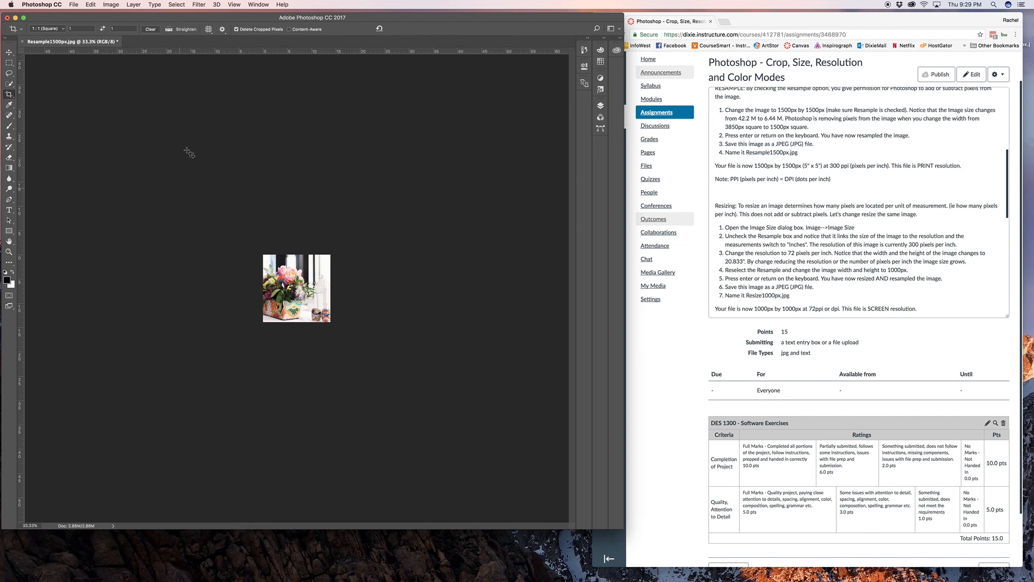
# Step: Display the resized image at 100% zoom and look over the available zoom options
pyautogui.click(9, 252)
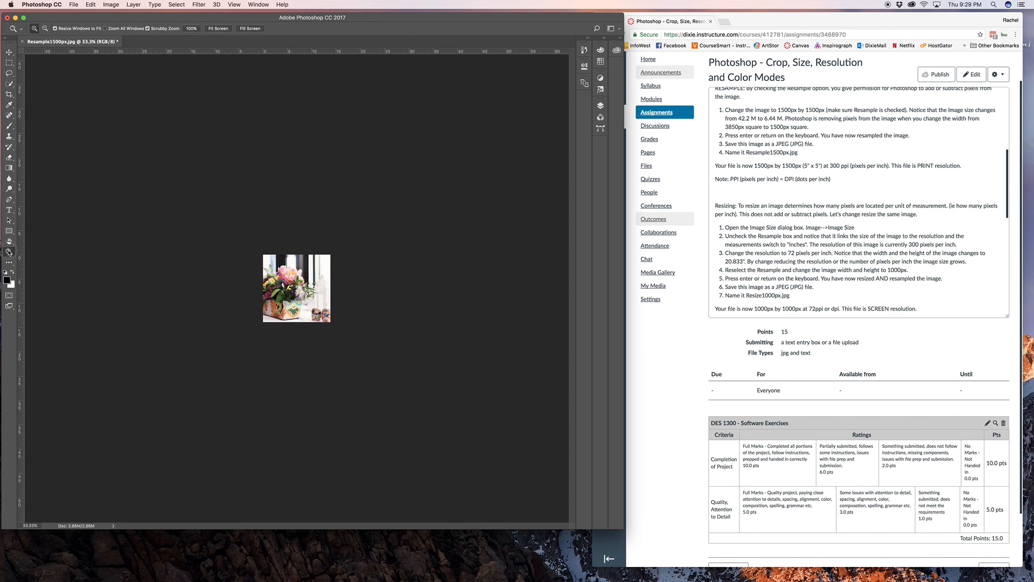
pyautogui.doubleClick(8, 251)
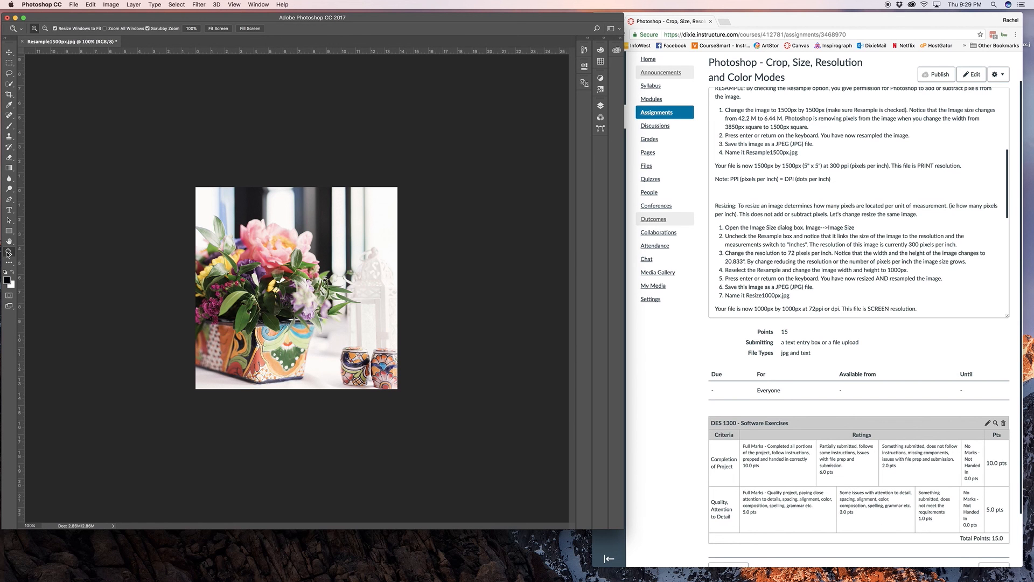
pyautogui.click(234, 4)
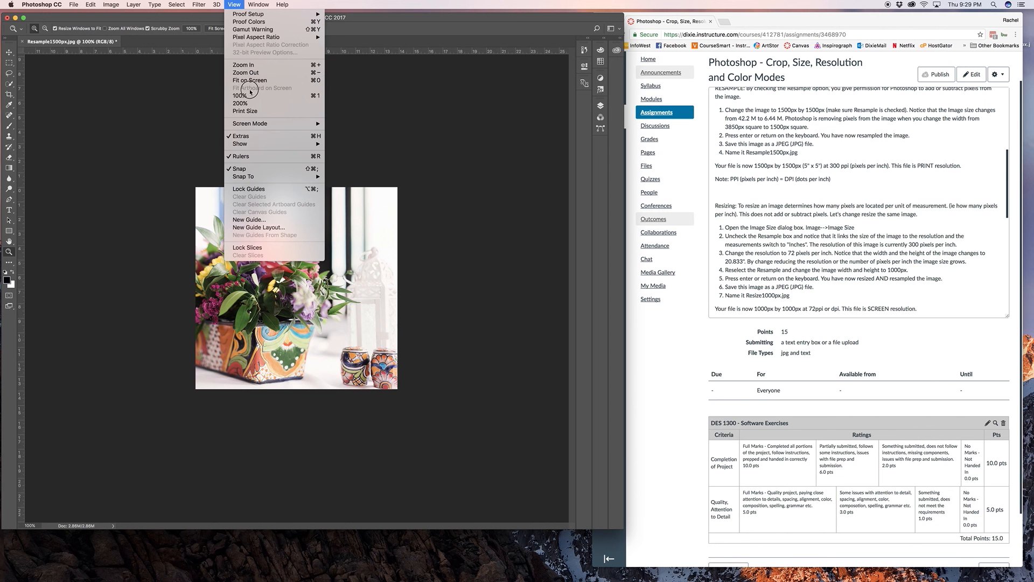
pyautogui.moveTo(250, 93); pyautogui.dragTo(445, 132)
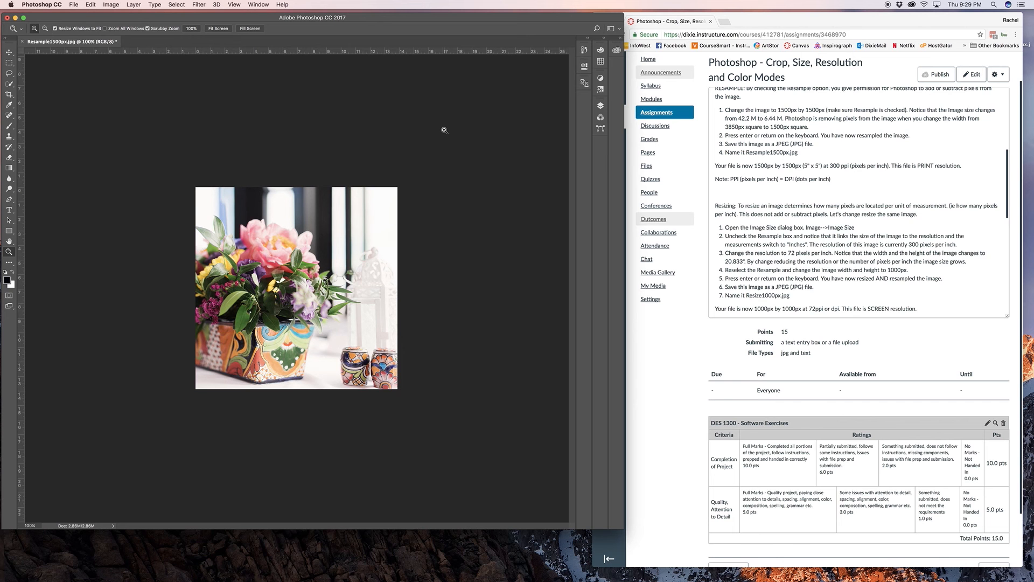
# Step: Save the resized image as the JPEG Resize1000px.jpg on the Desktop at Maximum quality 12, as the assignment instructs
pyautogui.scroll(-1, 784, 245)
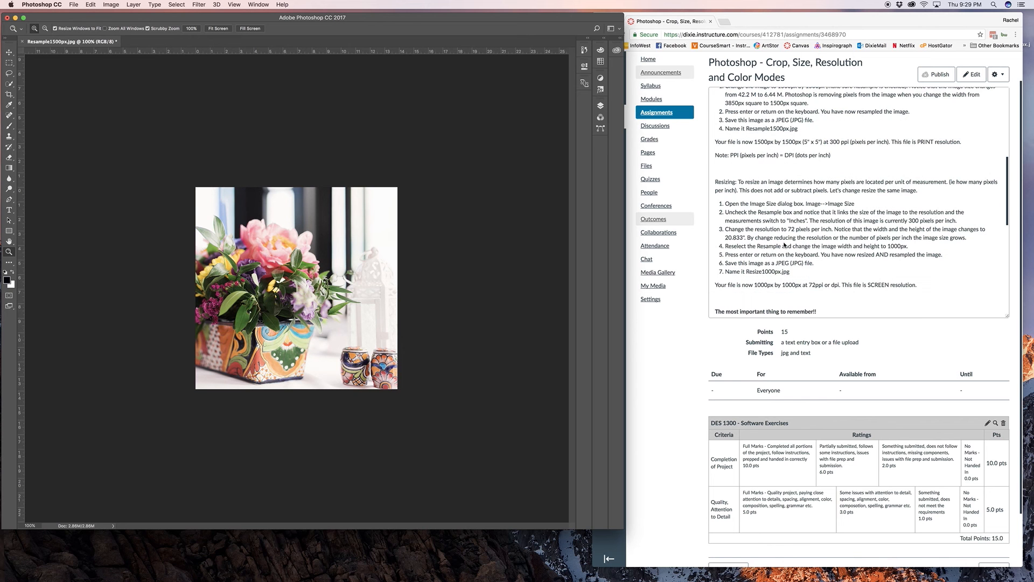
pyautogui.scroll(-1, 785, 245)
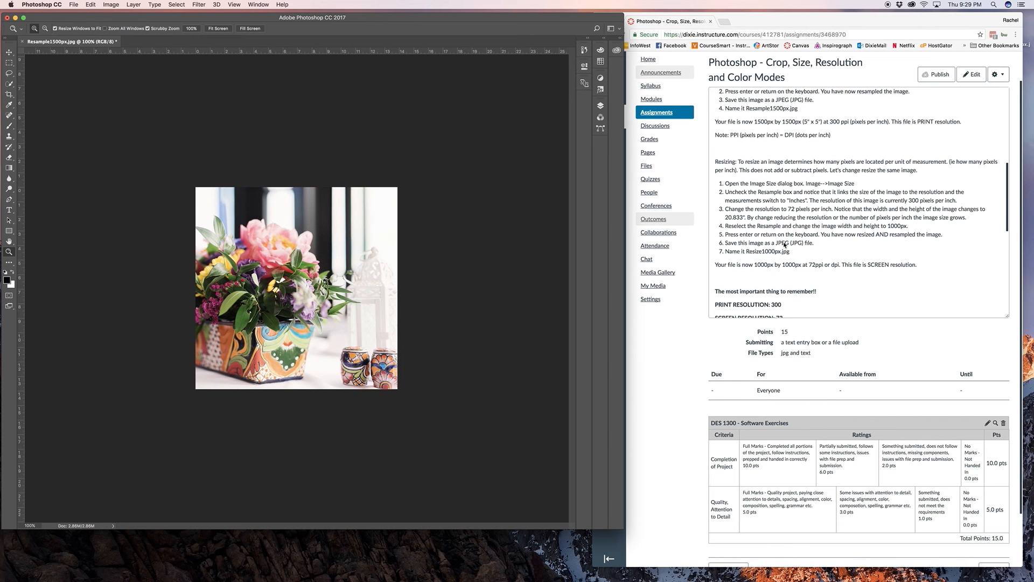
pyautogui.scroll(-1, 785, 245)
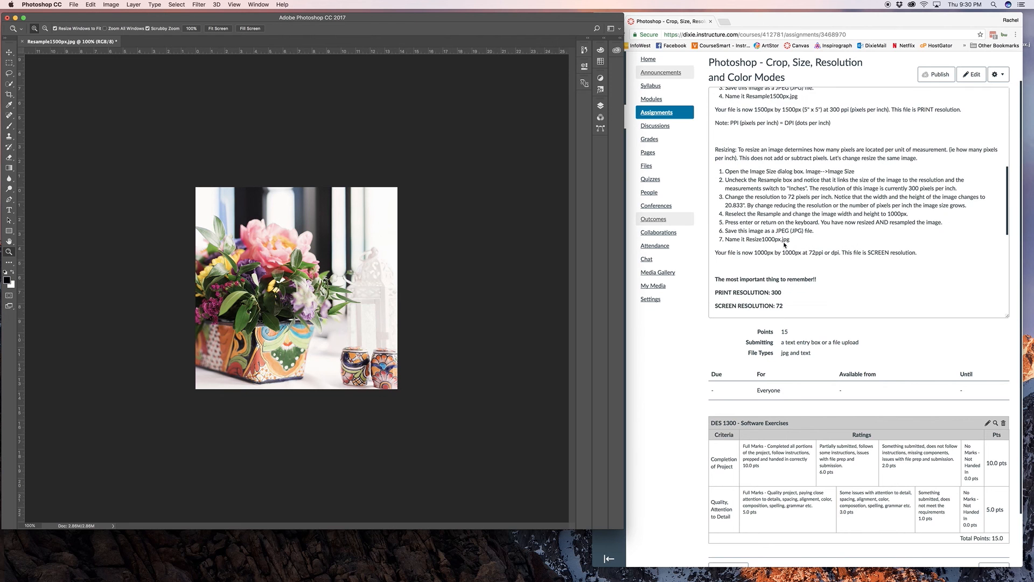
pyautogui.scroll(-2, 784, 245)
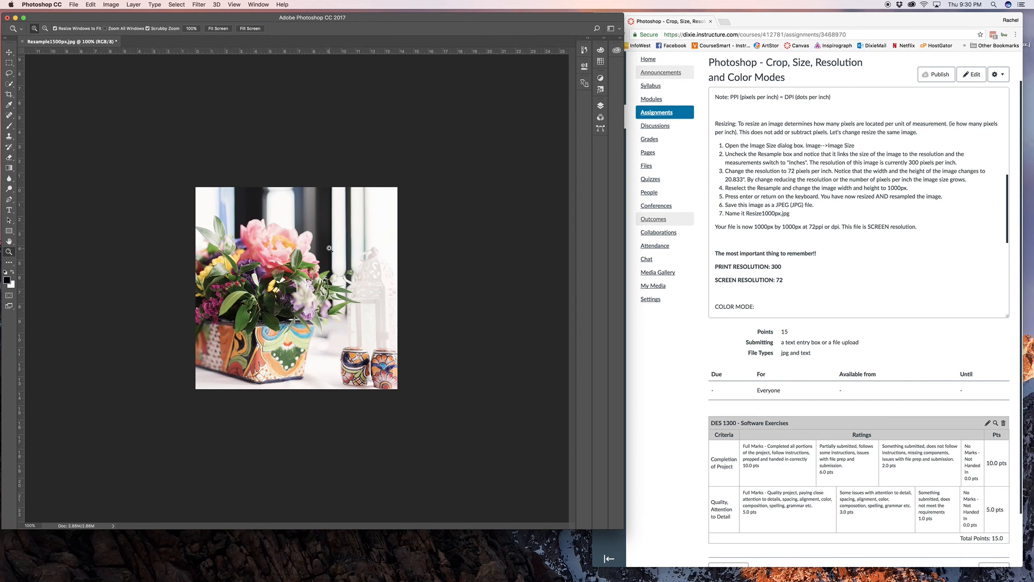
pyautogui.click(74, 5)
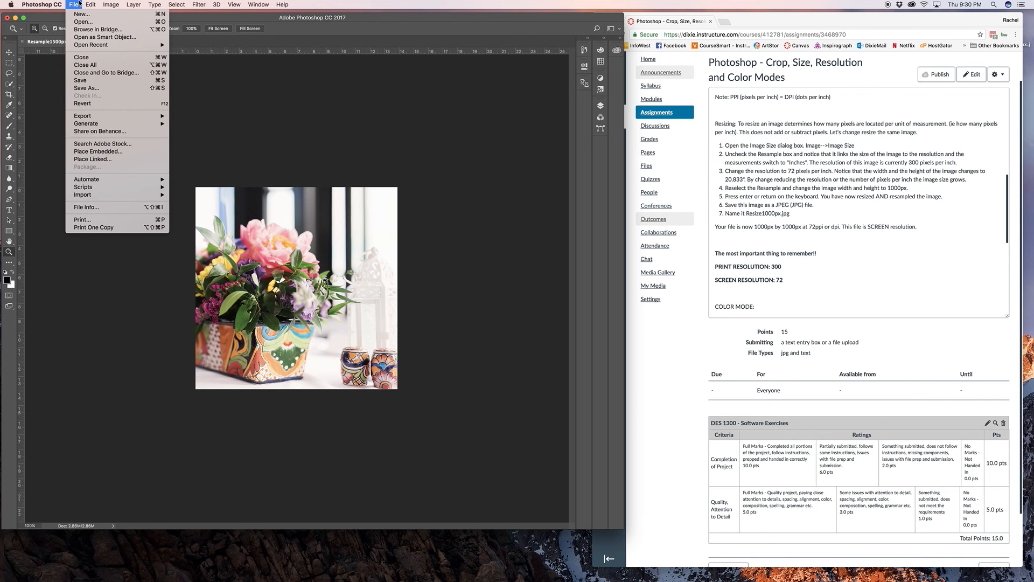
pyautogui.click(79, 88)
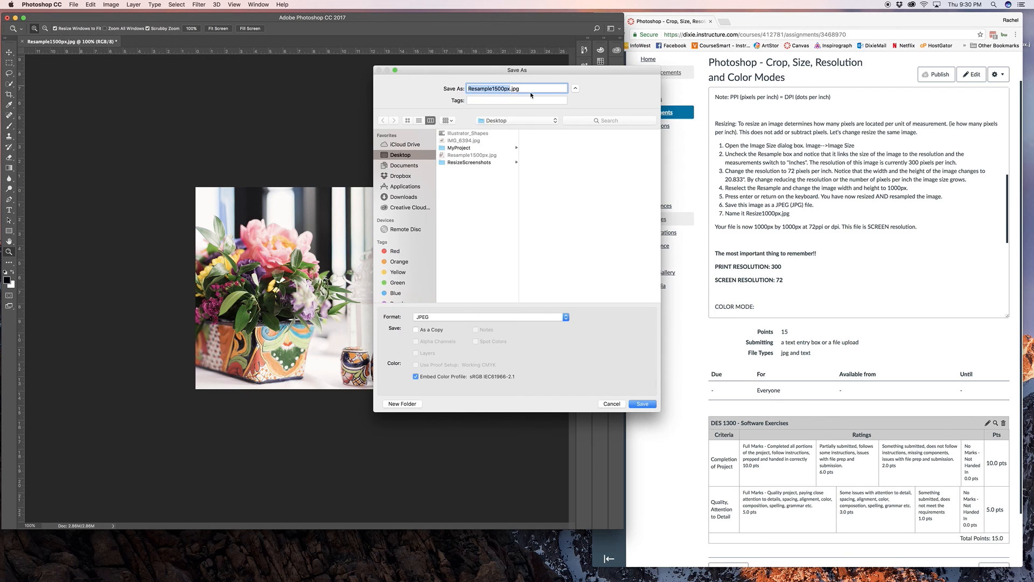
pyautogui.click(508, 88)
pyautogui.click(480, 88)
pyautogui.doubleClick(479, 88)
pyautogui.write('Resize')
pyautogui.click(489, 89)
pyautogui.press('BackSpace')
pyautogui.write('0')
pyautogui.click(643, 404)
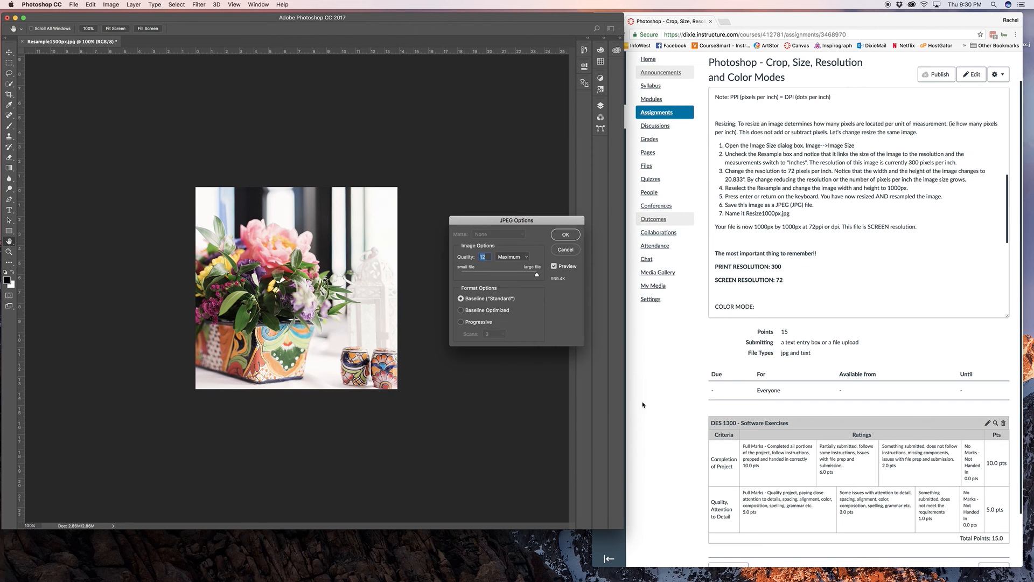
pyautogui.press('Return')
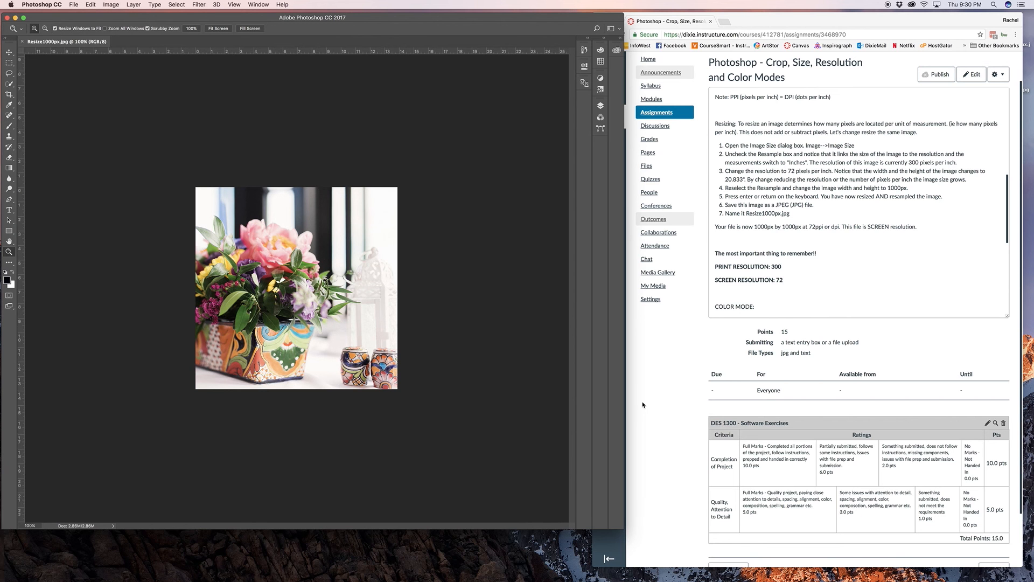
# Step: Read the assignment's Color Mode section and display the color modes available for the image
pyautogui.scroll(-2, 810, 281)
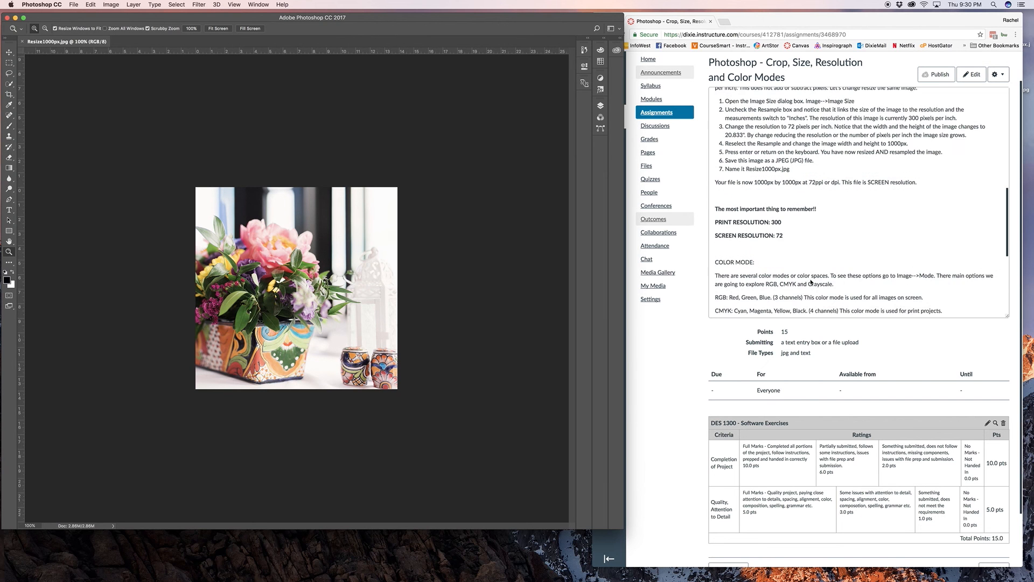
pyautogui.scroll(-1, 811, 281)
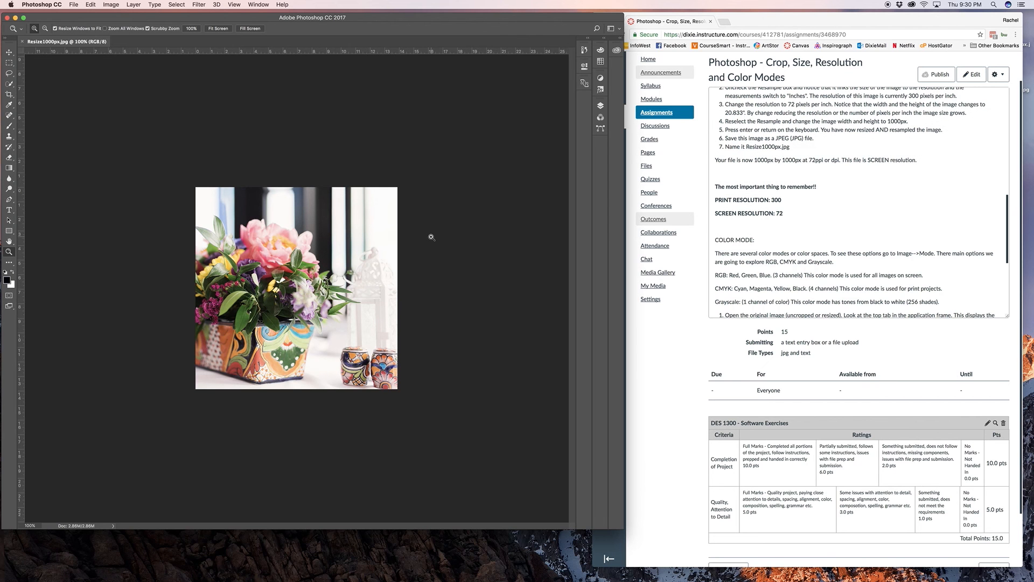
pyautogui.click(112, 4)
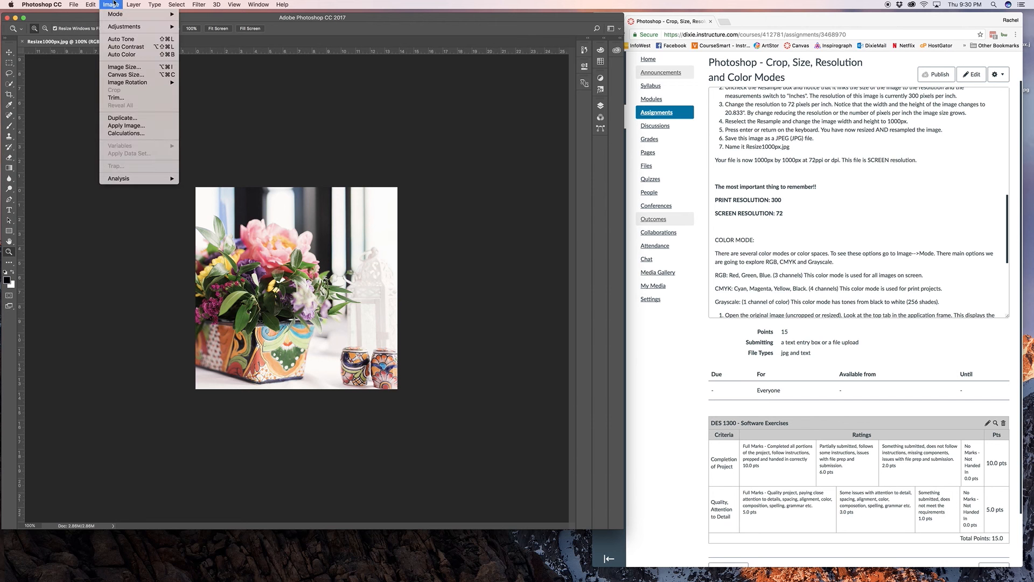
pyautogui.moveTo(113, 15)
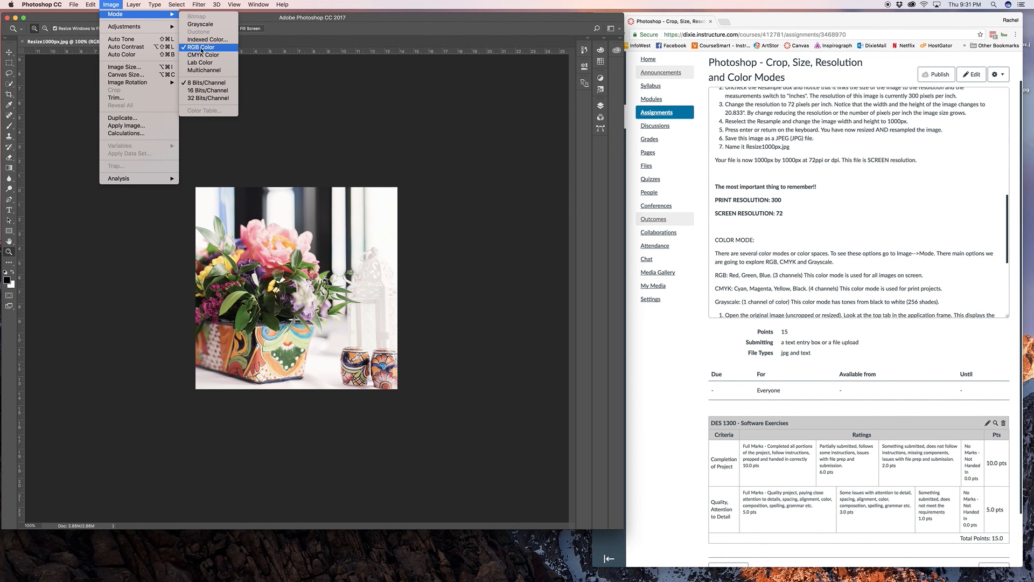
# Step: Extend the Photoshop window to the lower edge of the screen and convert the image to CMYK Color with the default profile
pyautogui.click(267, 70)
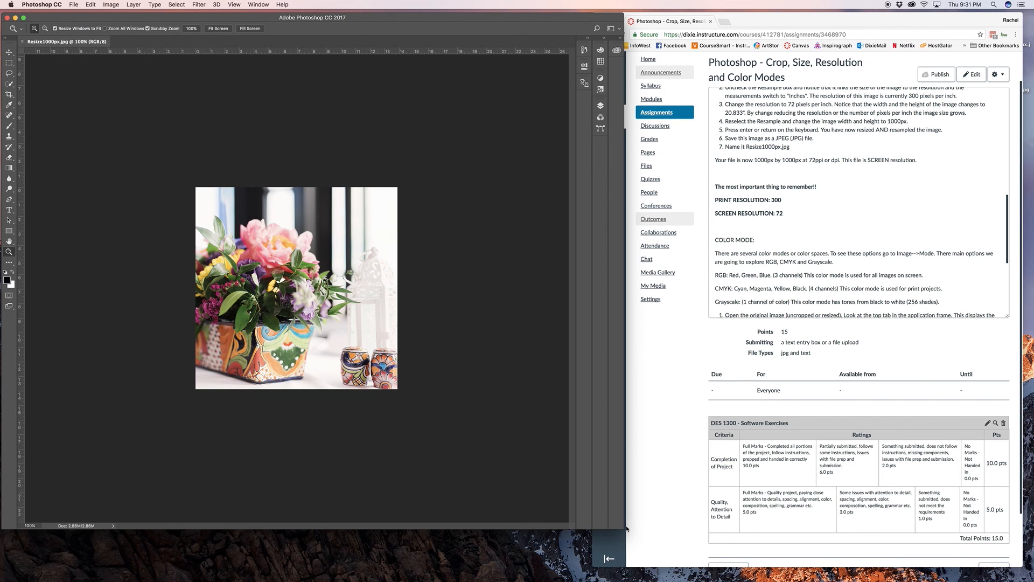
pyautogui.moveTo(626, 528); pyautogui.dragTo(611, 578)
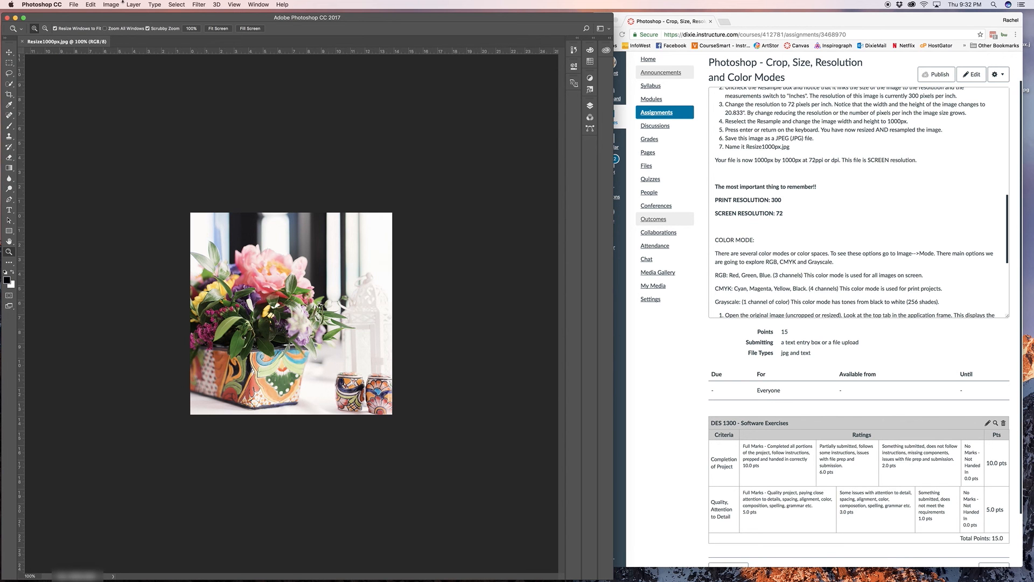
pyautogui.click(112, 4)
pyautogui.moveTo(119, 17)
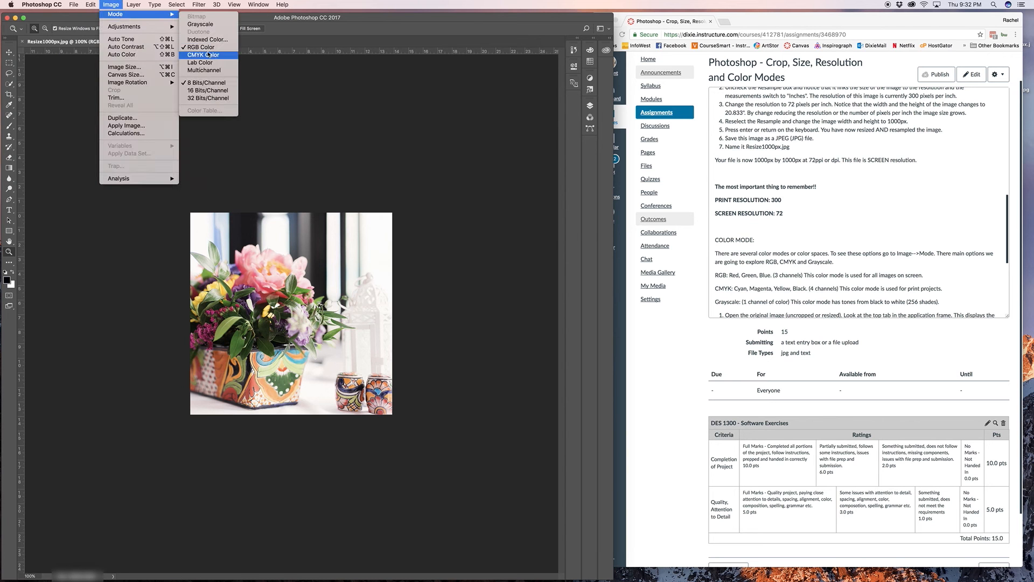
pyautogui.click(207, 54)
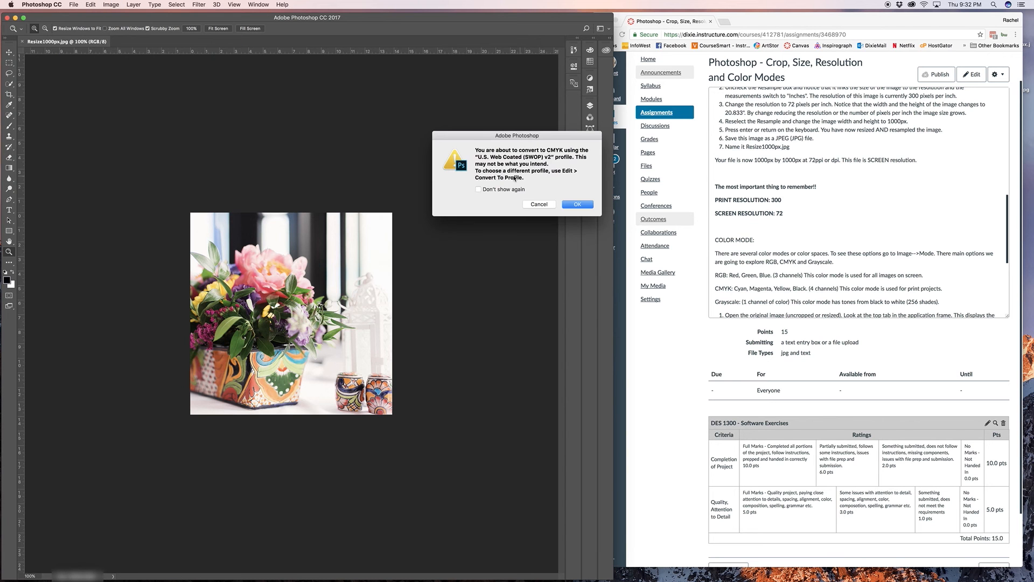
pyautogui.click(577, 205)
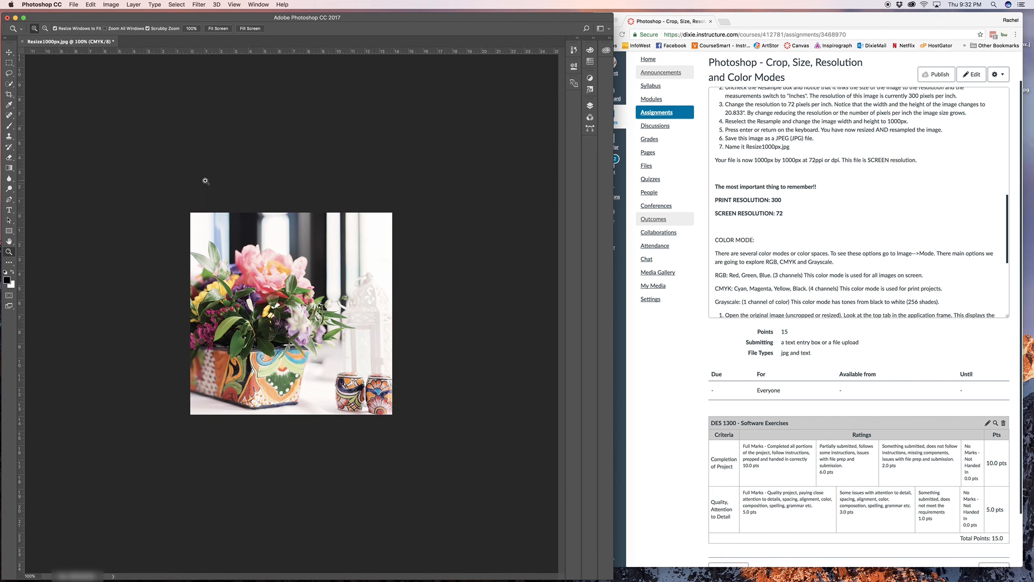
# Step: Convert the image to Grayscale, discarding its color information
pyautogui.click(111, 4)
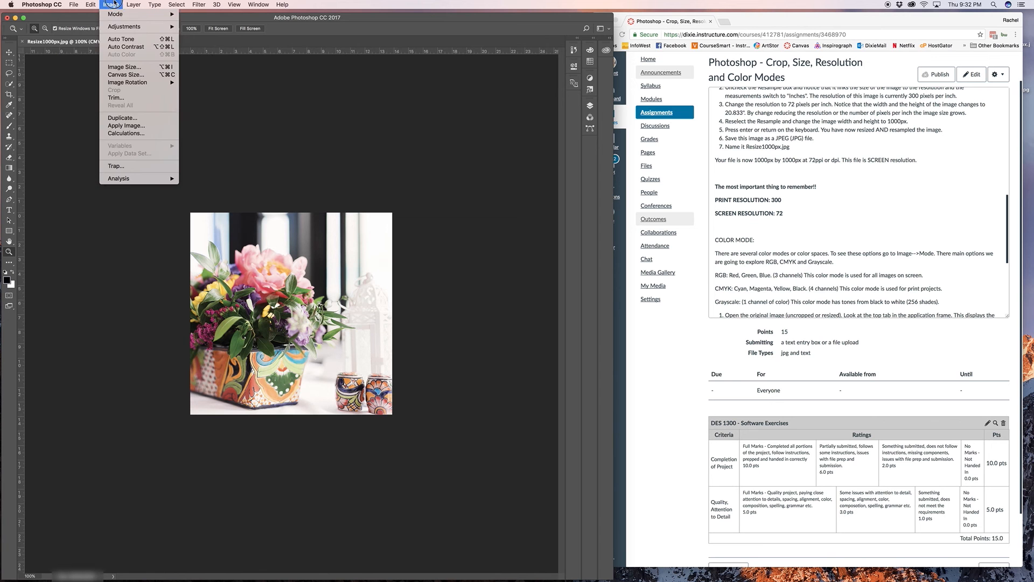
pyautogui.moveTo(113, 15)
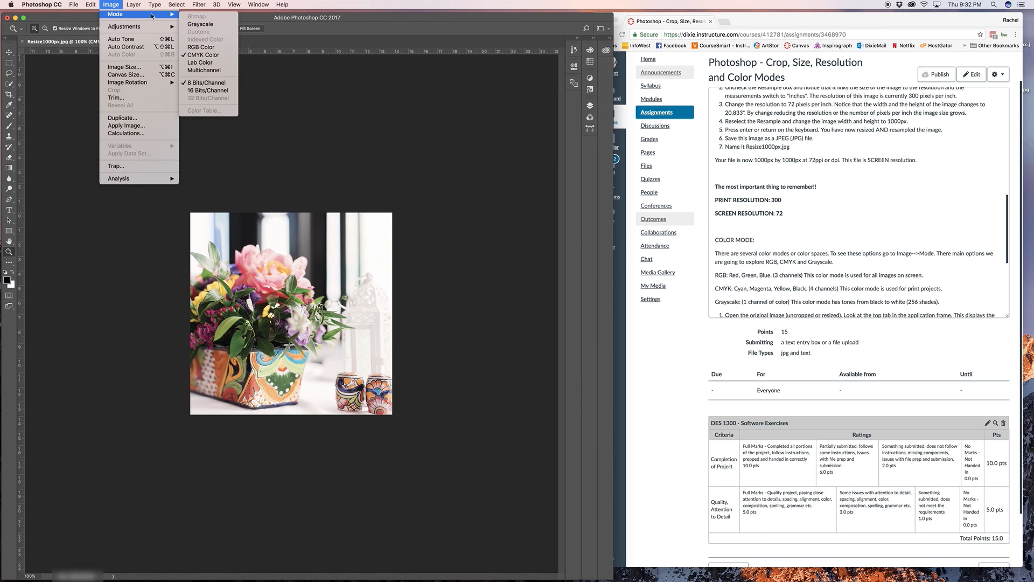
pyautogui.click(215, 25)
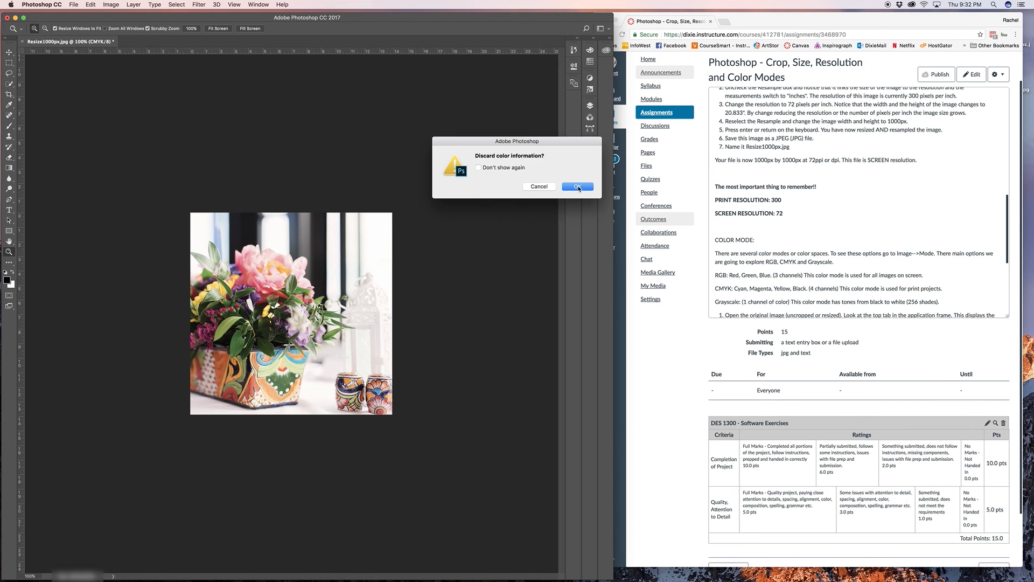
pyautogui.click(577, 186)
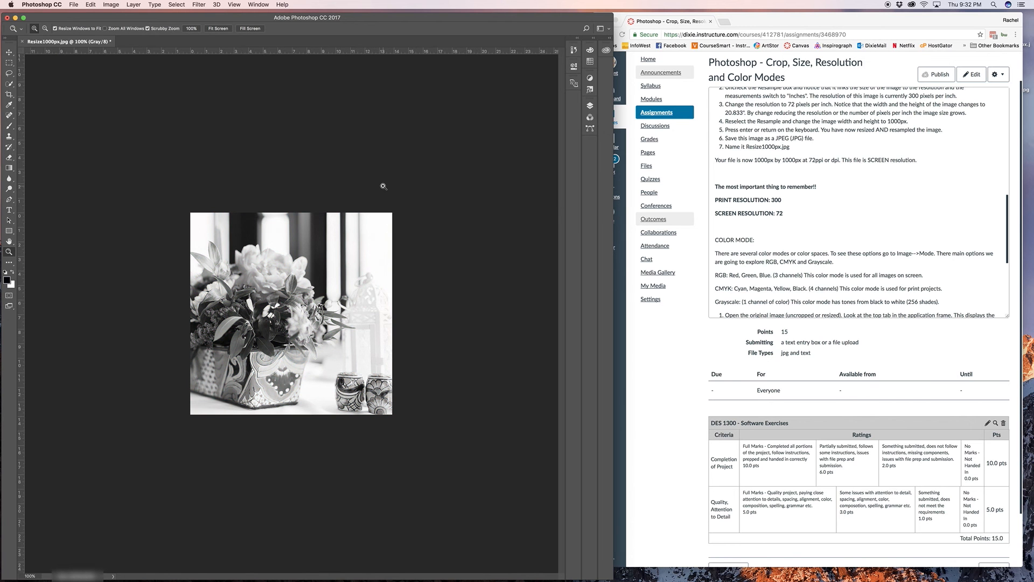
# Step: Review the assignment's Color Mode instructions and close Resize1000px.jpg without saving the mode changes
pyautogui.scroll(-3, 905, 259)
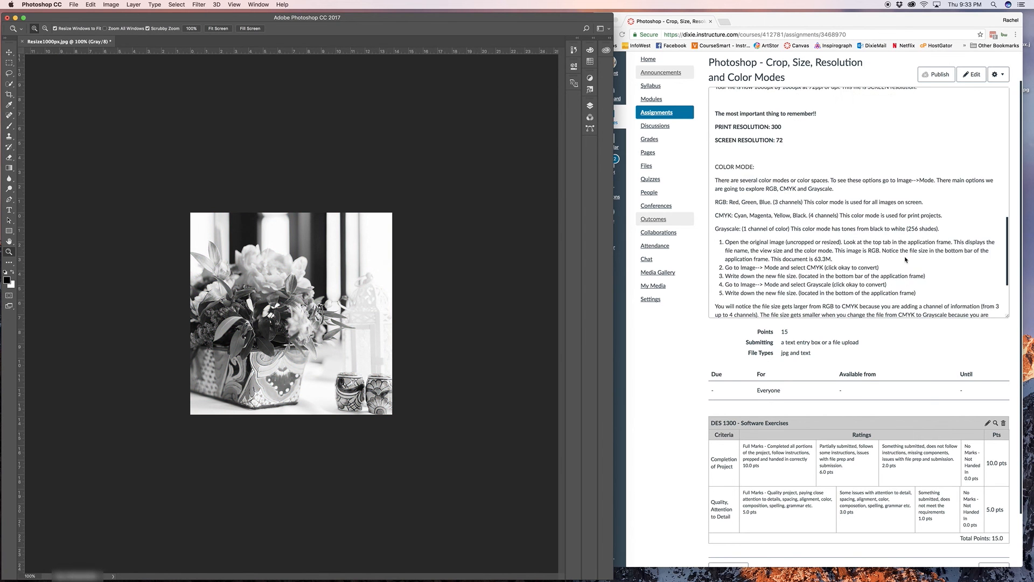
pyautogui.scroll(-1, 906, 260)
pyautogui.scroll(-1, 905, 260)
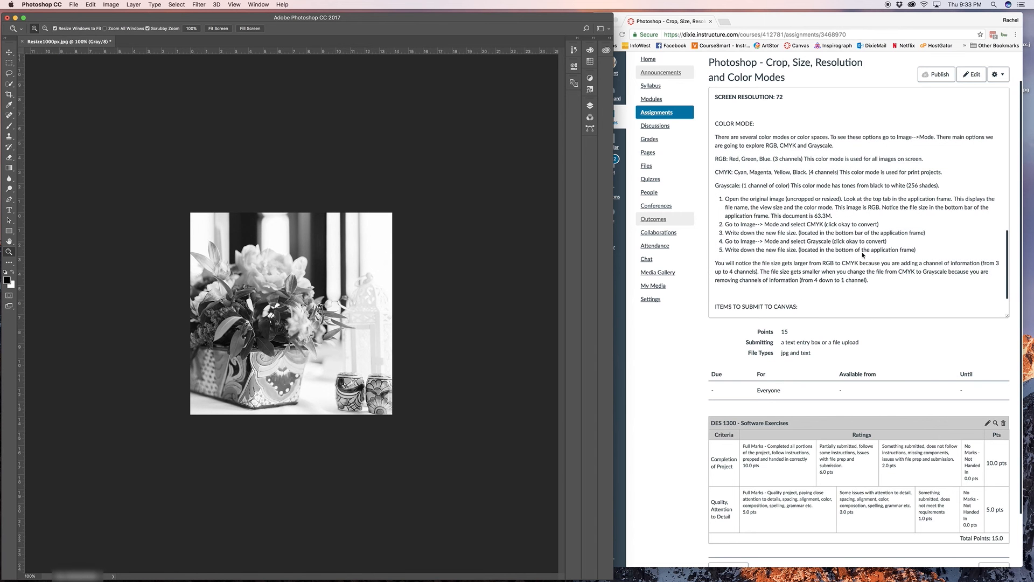
pyautogui.click(22, 42)
pyautogui.click(498, 188)
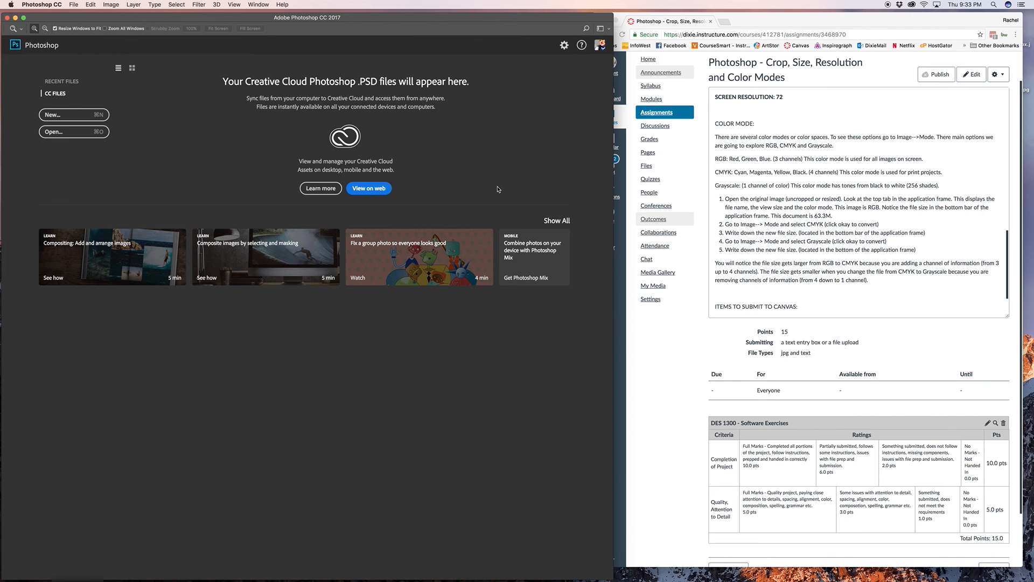
# Step: Read the assignment's list of items to submit to Canvas
pyautogui.scroll(-1, 797, 238)
pyautogui.scroll(-5, 771, 260)
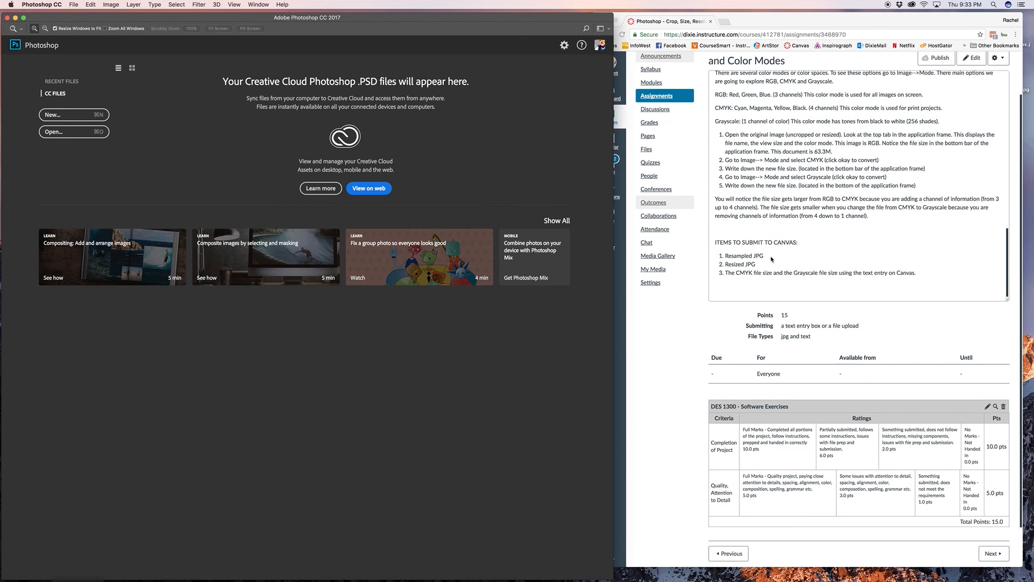